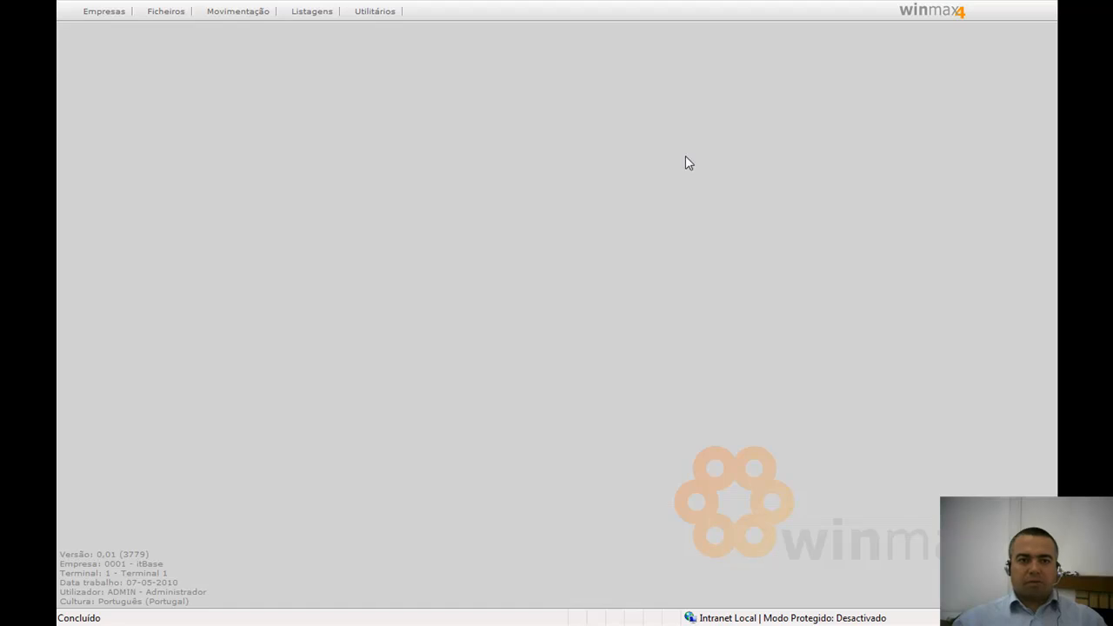
- Open the document payment form (Pagamento de documentos) and choose Fornecedor 3 as the entity
click(258, 16)
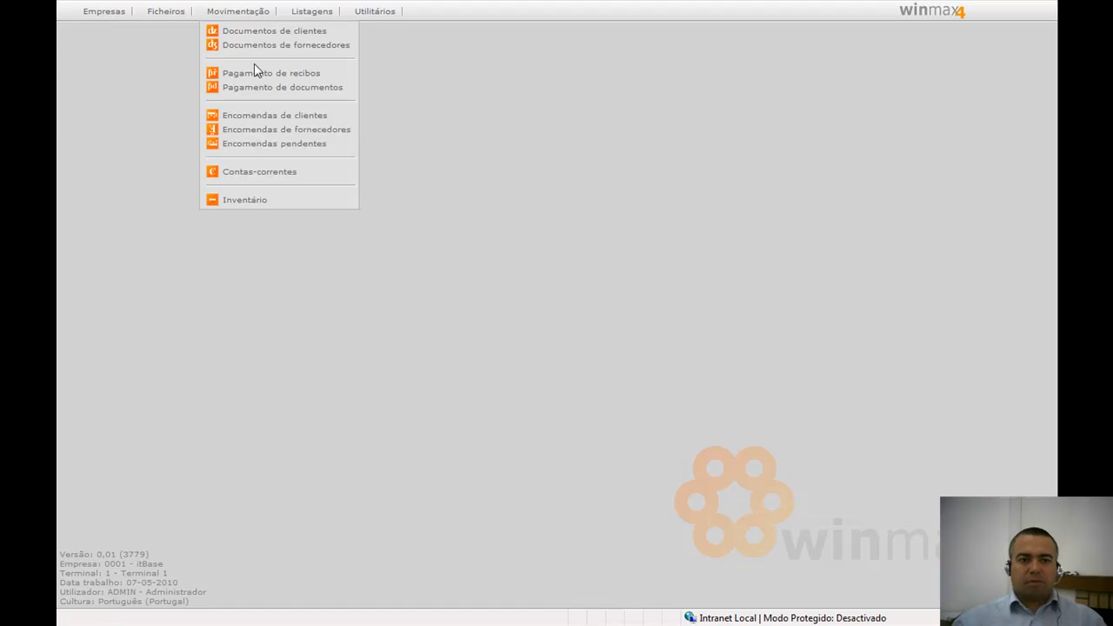
click(257, 88)
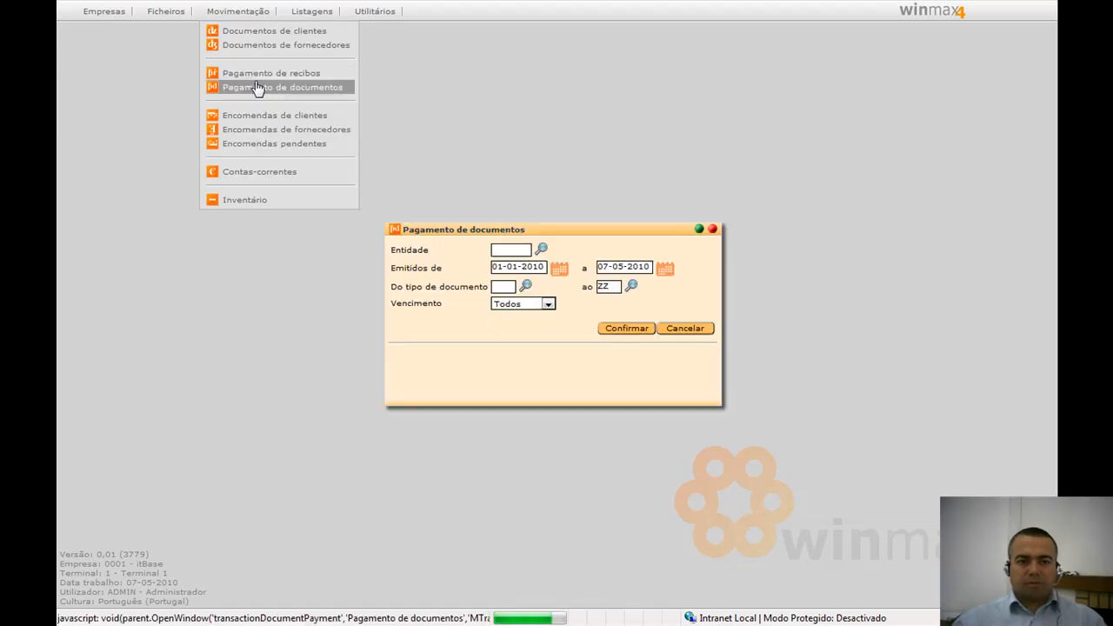
drag(586, 227, 585, 126)
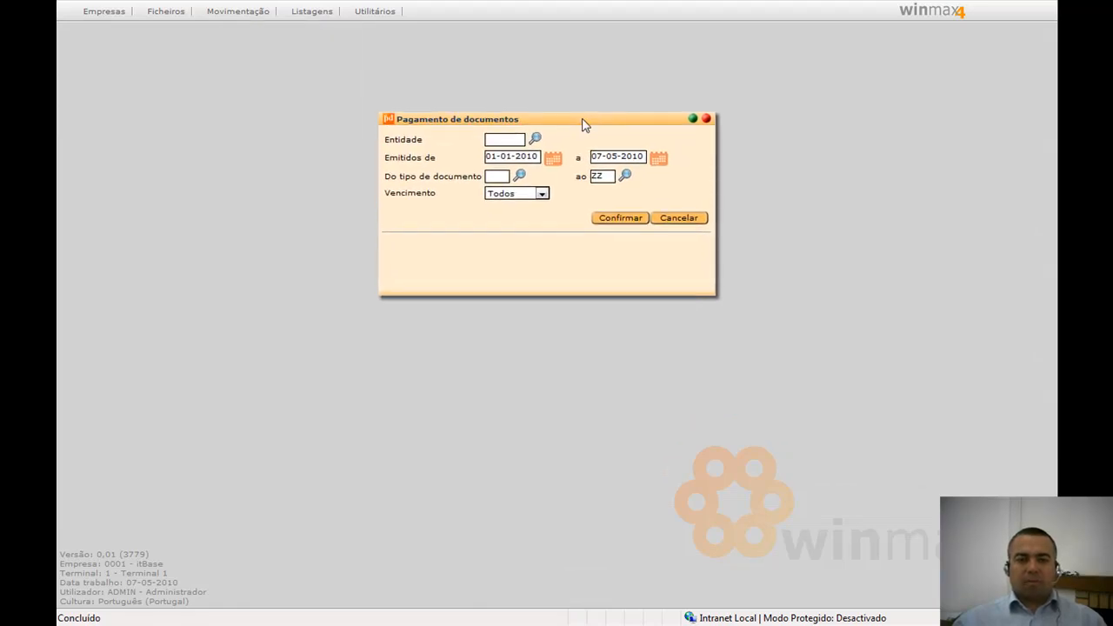
click(534, 139)
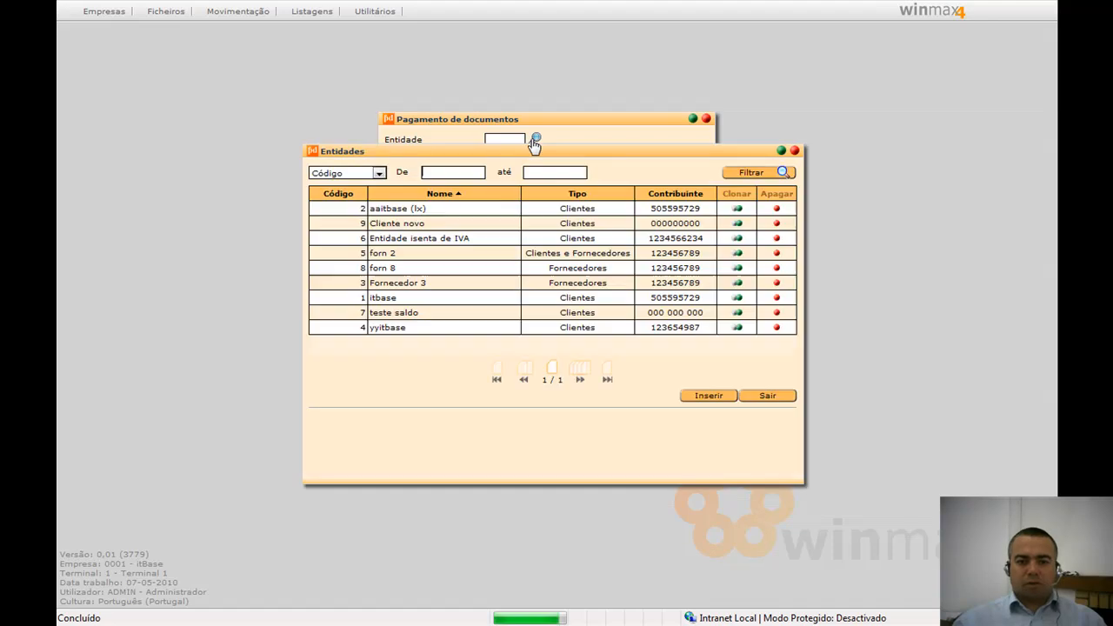
click(417, 286)
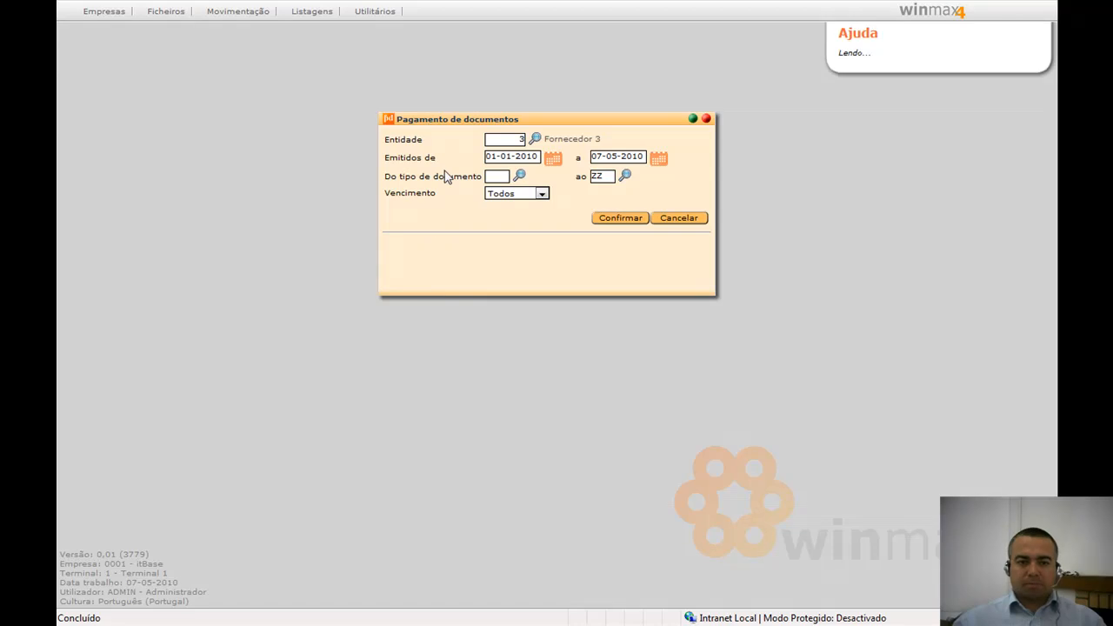
- Keep the due-date filter (Vencimento) at Todos and list the supplier's documents available for payment
click(506, 154)
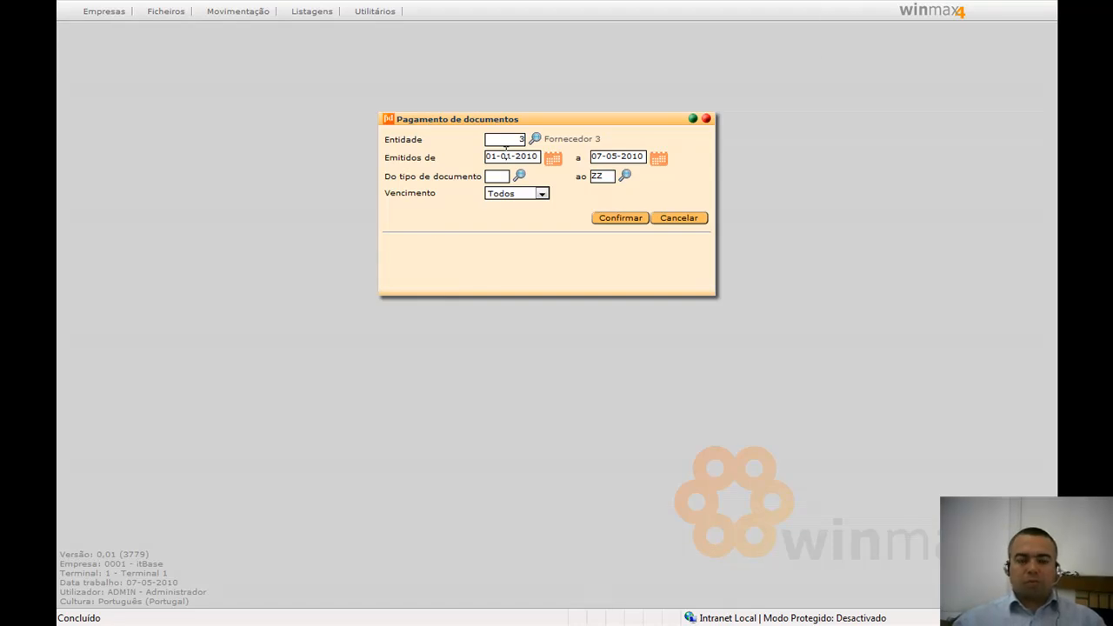
click(498, 200)
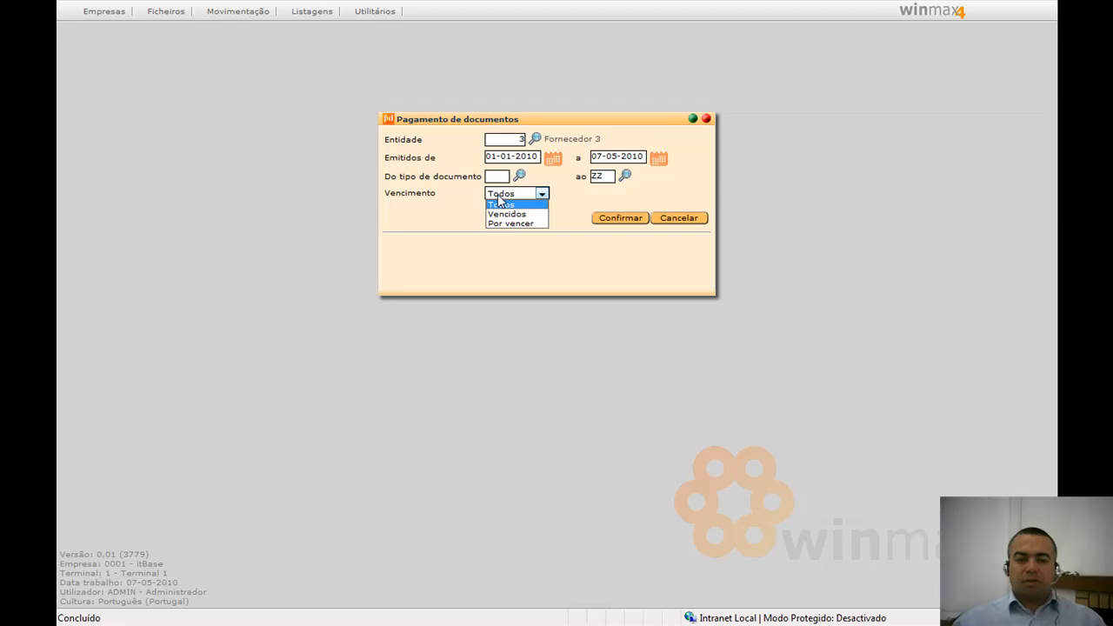
click(499, 204)
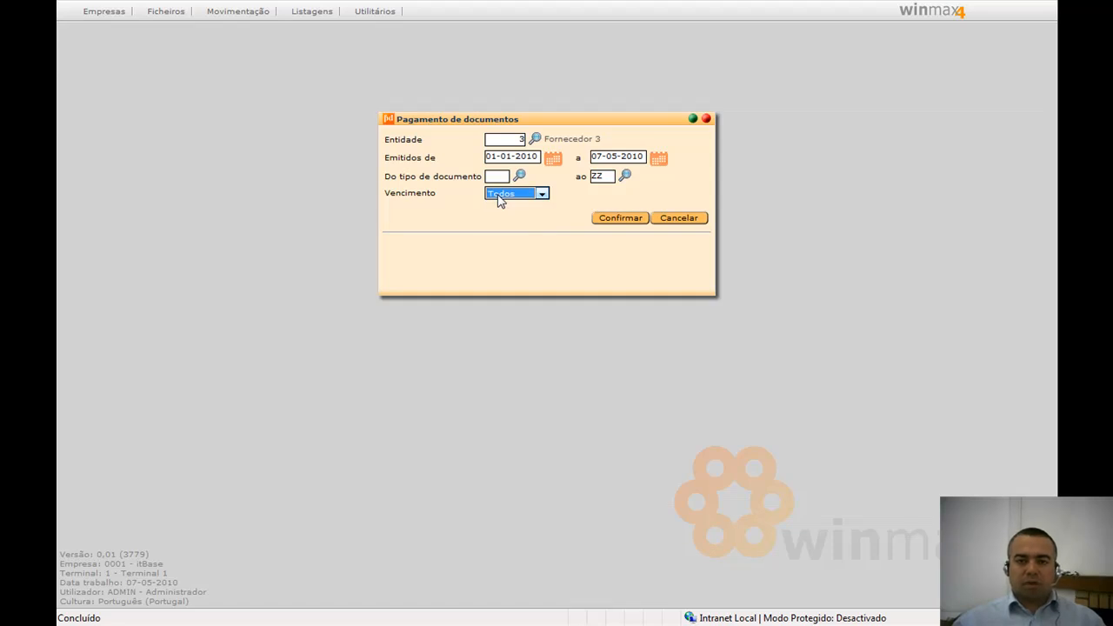
click(623, 219)
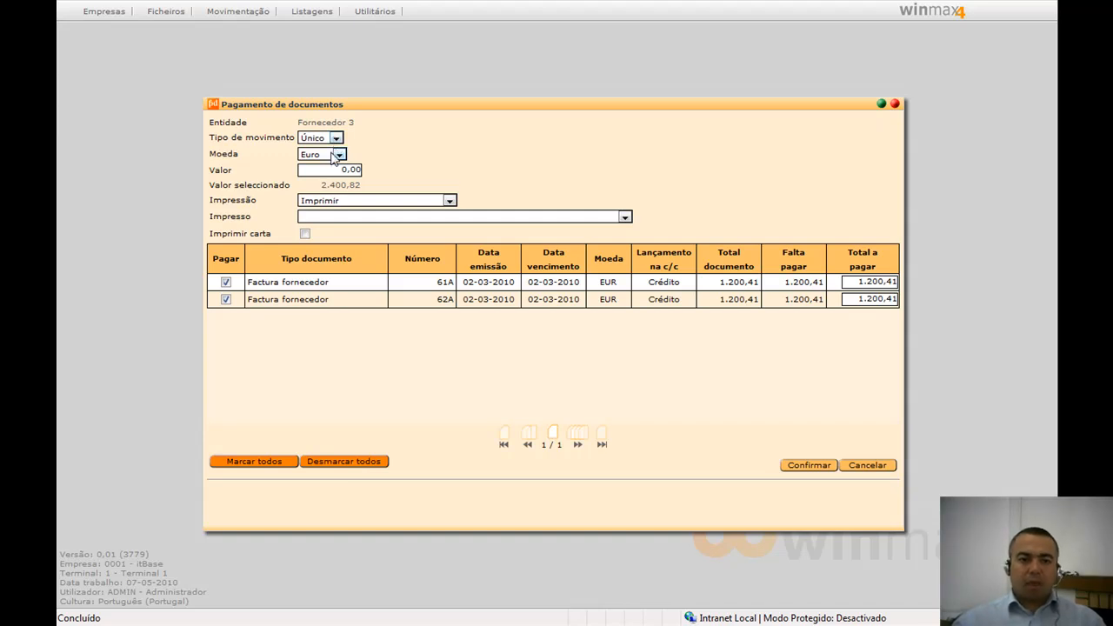
- Unmark supplier invoices 61A and 62A for payment and mark both again
click(329, 170)
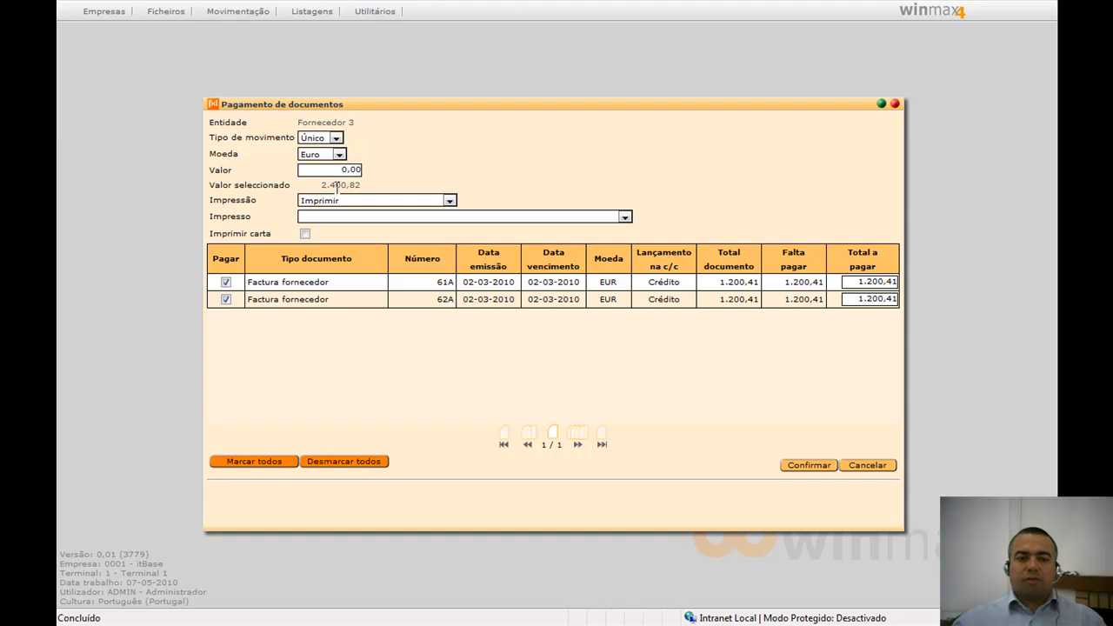
click(226, 282)
click(225, 299)
click(225, 282)
click(226, 299)
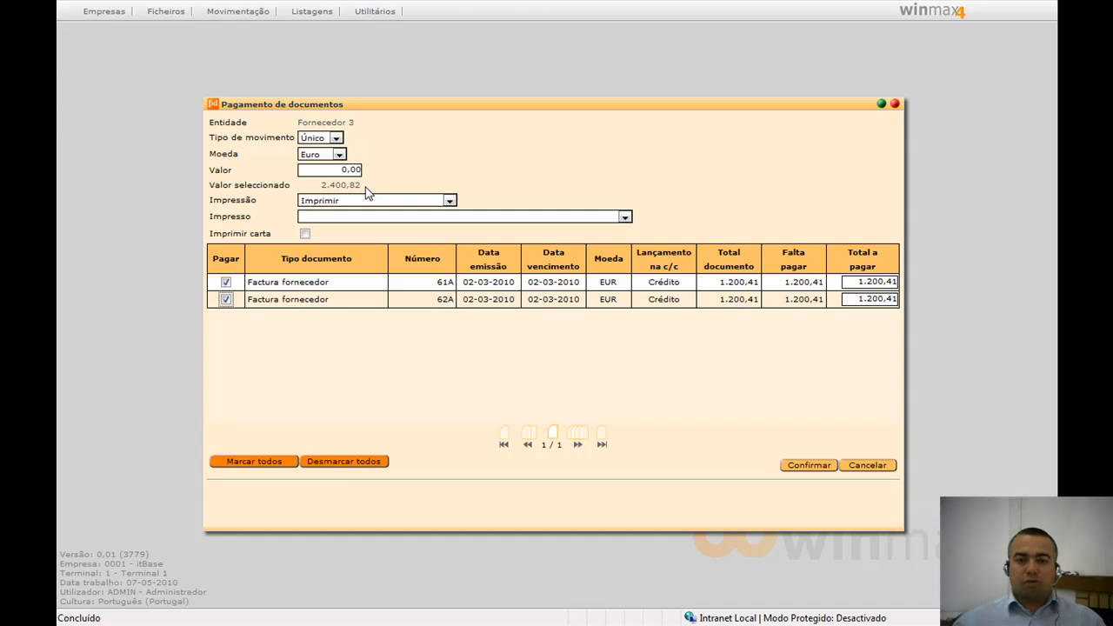
- Set the overall payment value (Valor) to 1.500,00 euros to distribute it over the marked invoices
click(322, 169)
text(150)
key(Tab)
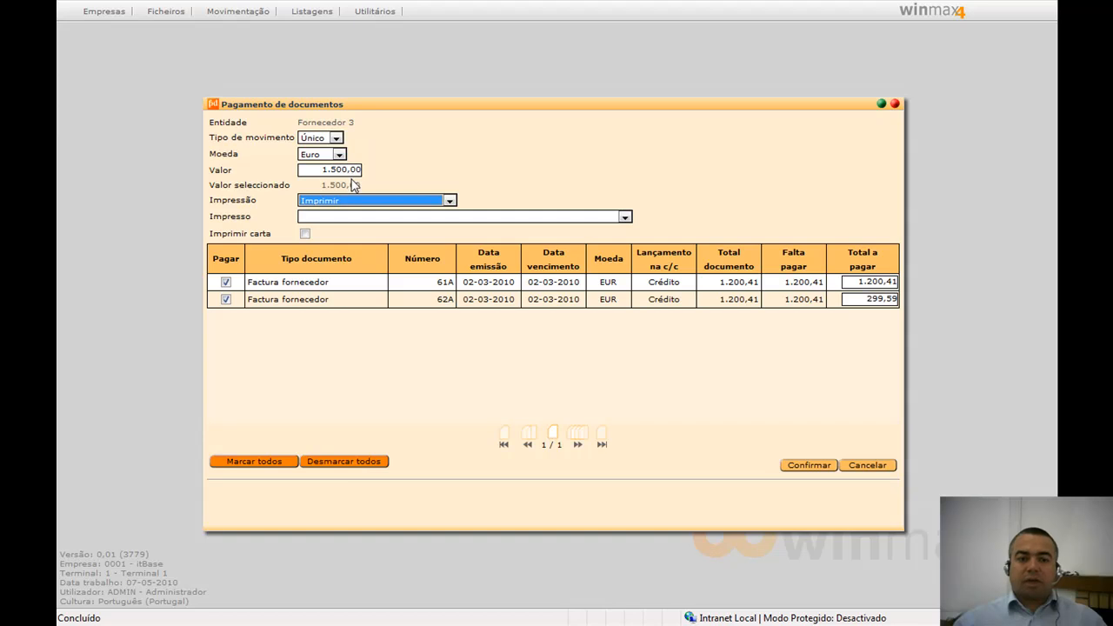
- Try to set the amount to pay for invoice 62A to 300 while the overall payment value is filled in
click(859, 299)
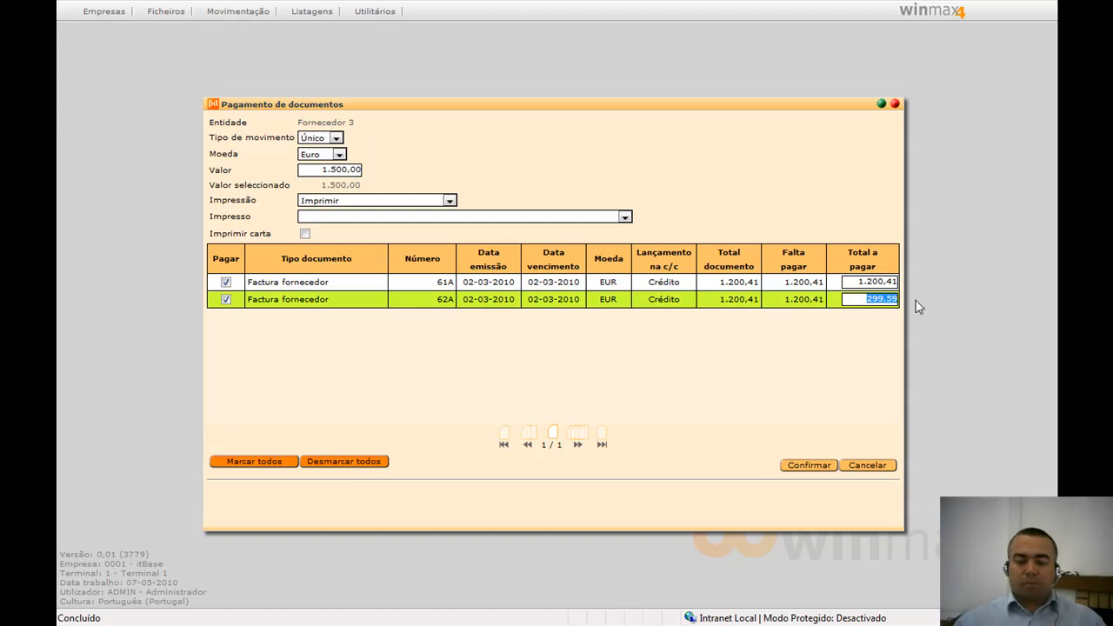
text(300)
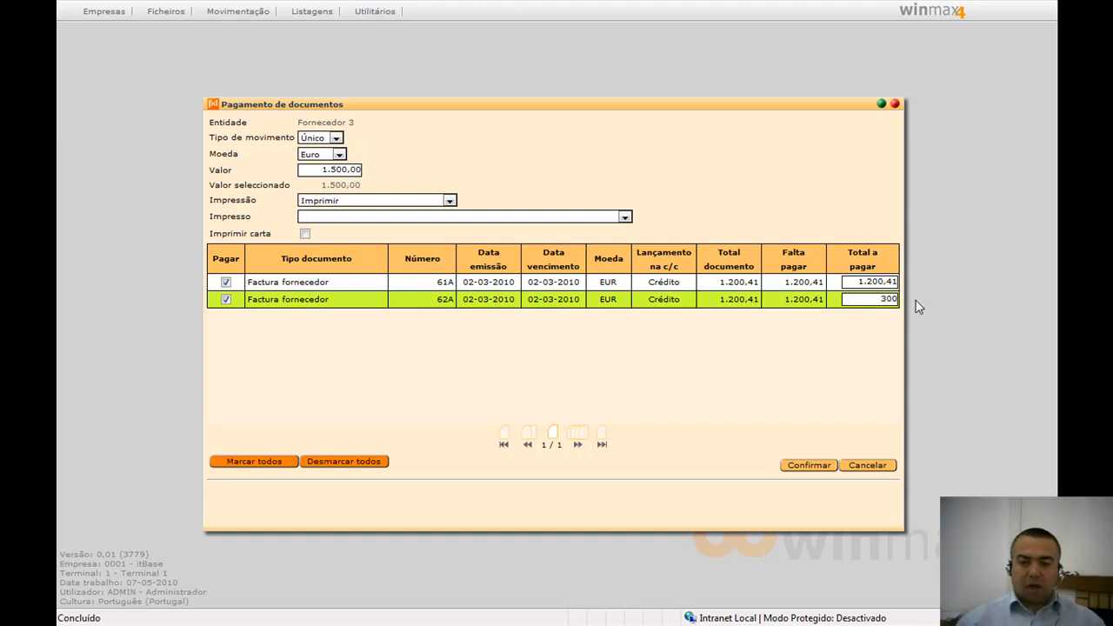
key(Tab)
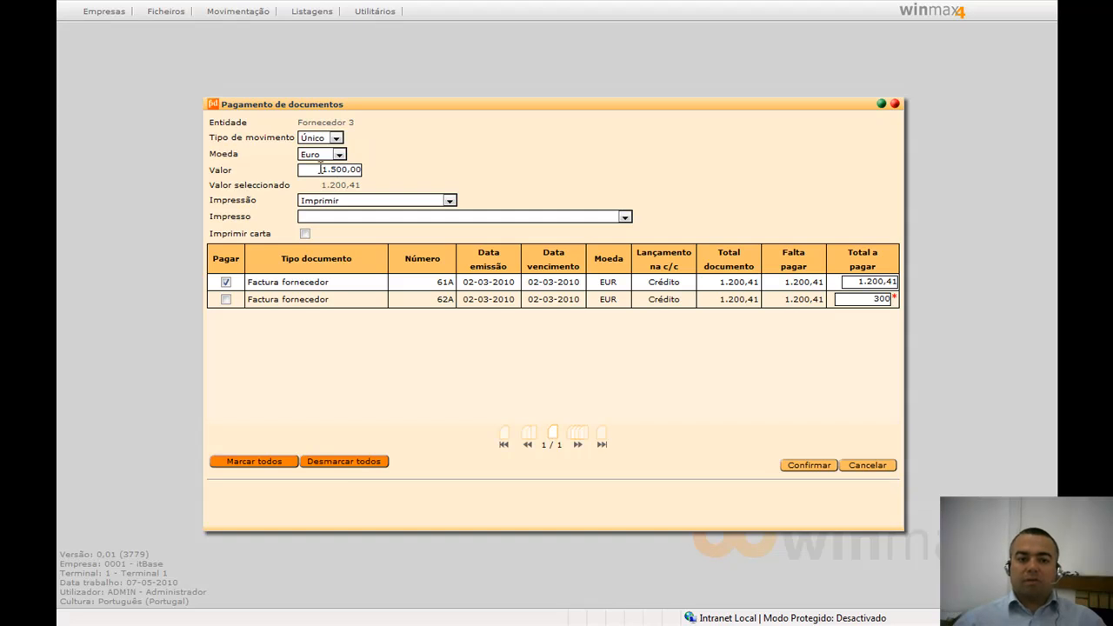
- Reset the overall payment value (Valor) to 0,00
drag(320, 169, 393, 170)
key(BackSpace)
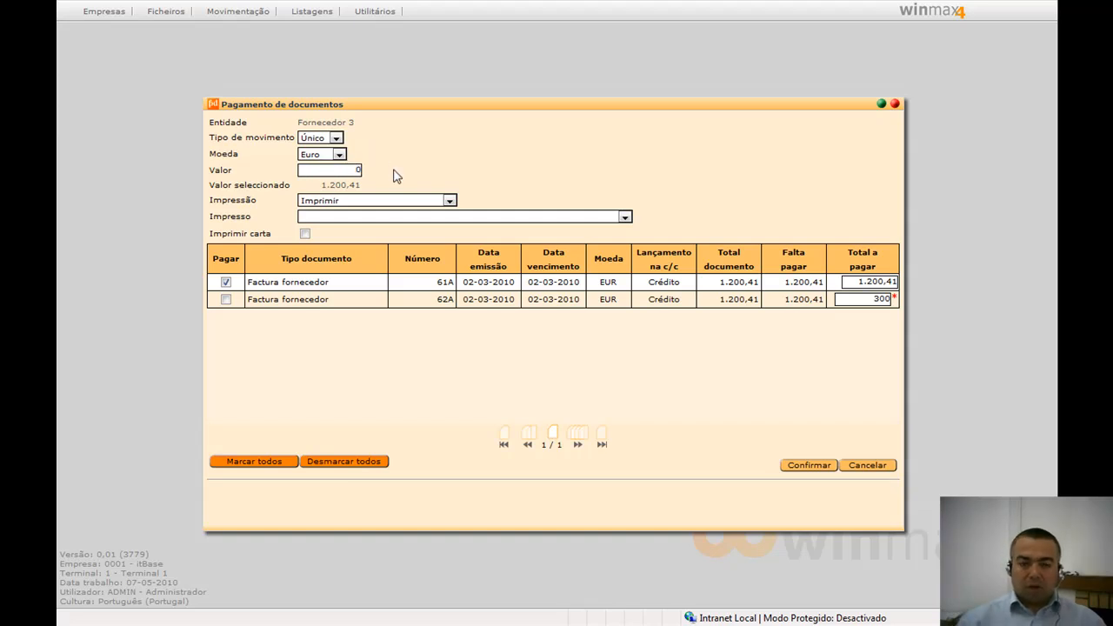
key(Tab)
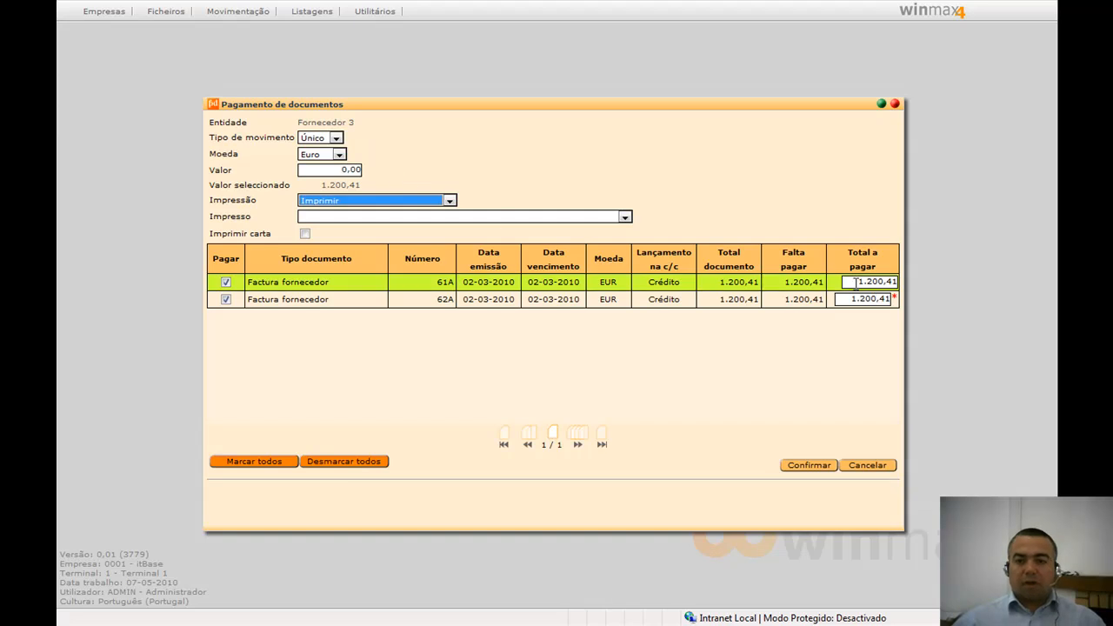
- Set the amount to pay for invoice 62A to 300,00
drag(850, 297, 902, 297)
text(300)
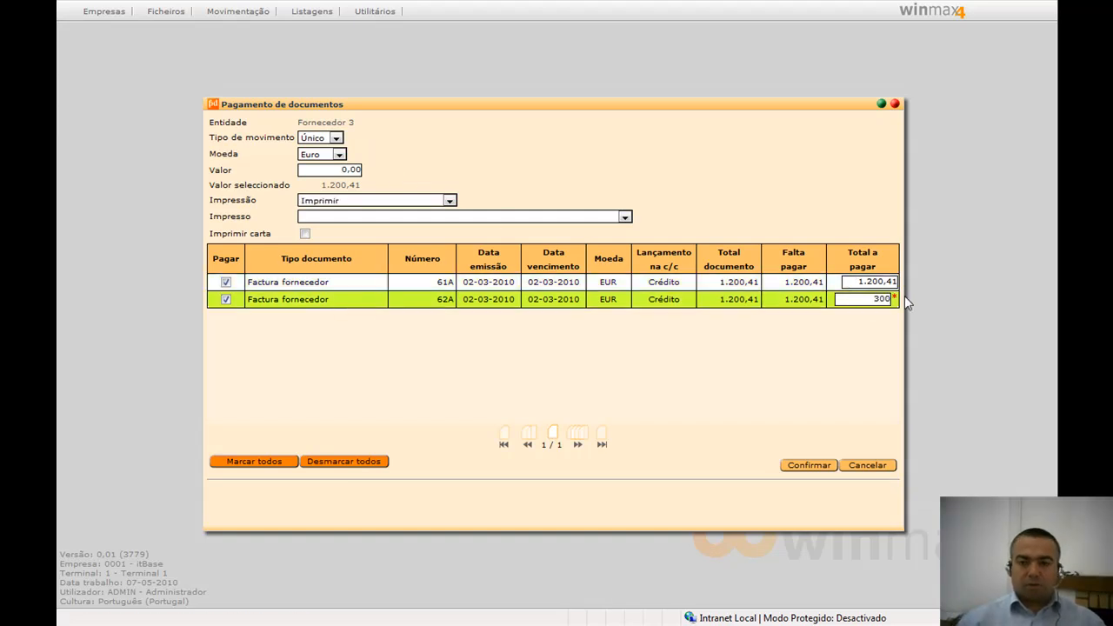
key(Tab)
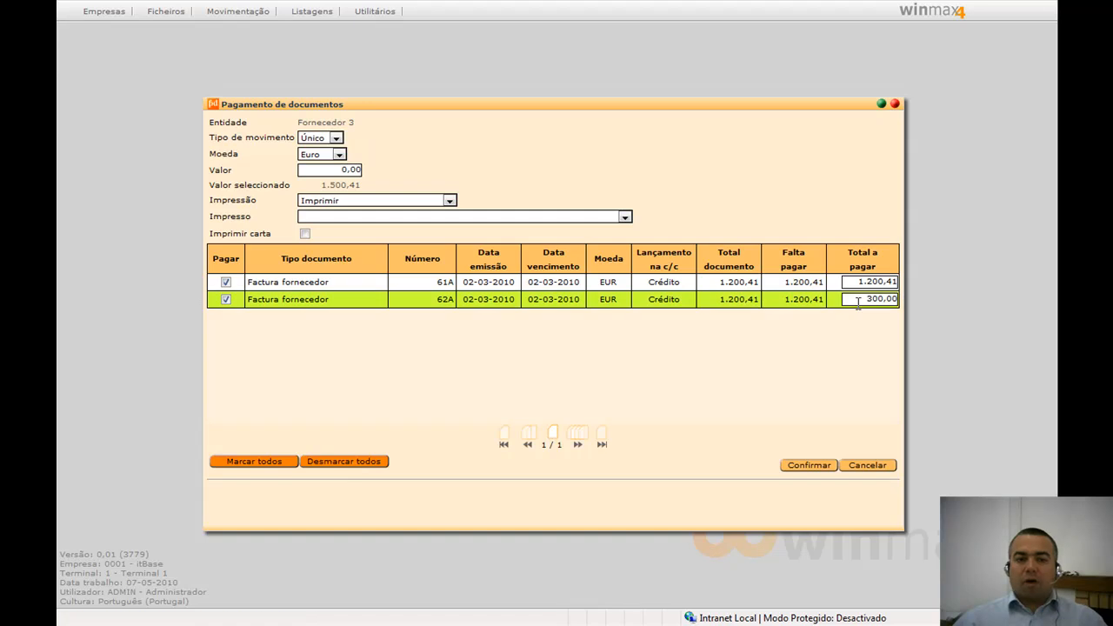
- Set the print option to "Não imprimir, não pré-visualizar", leave the print form blank, and confirm the payment of the selected documents
click(372, 201)
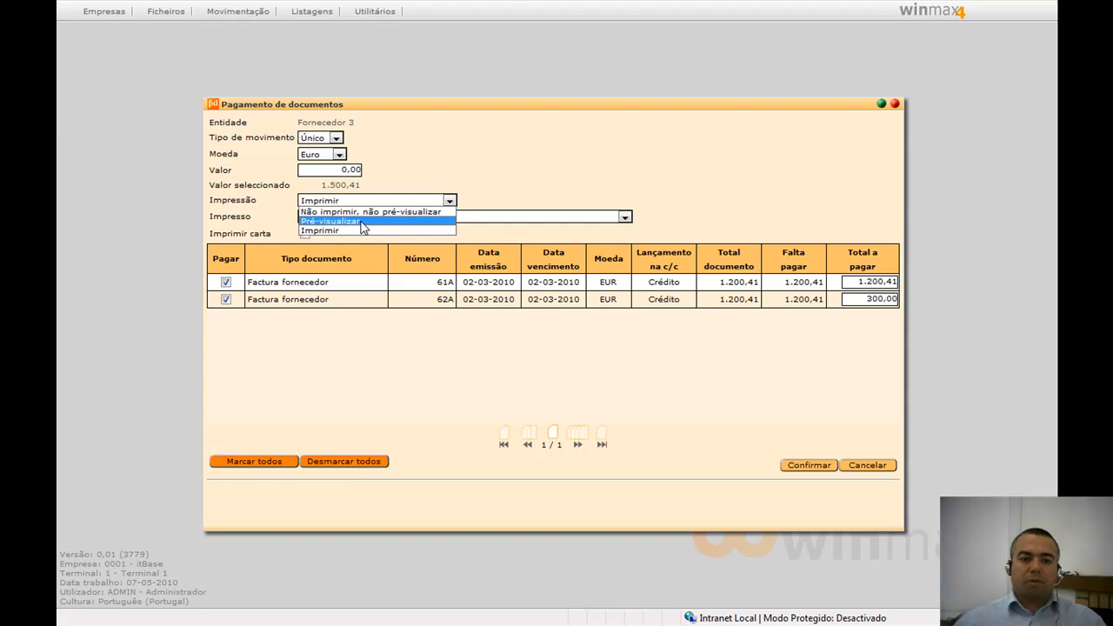
click(363, 212)
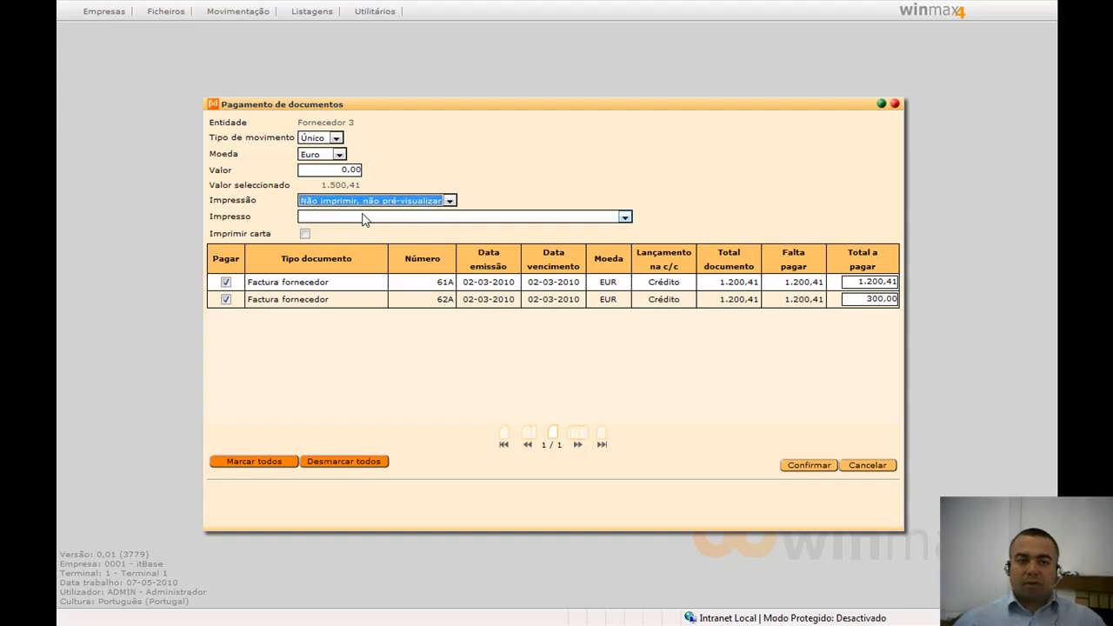
click(626, 218)
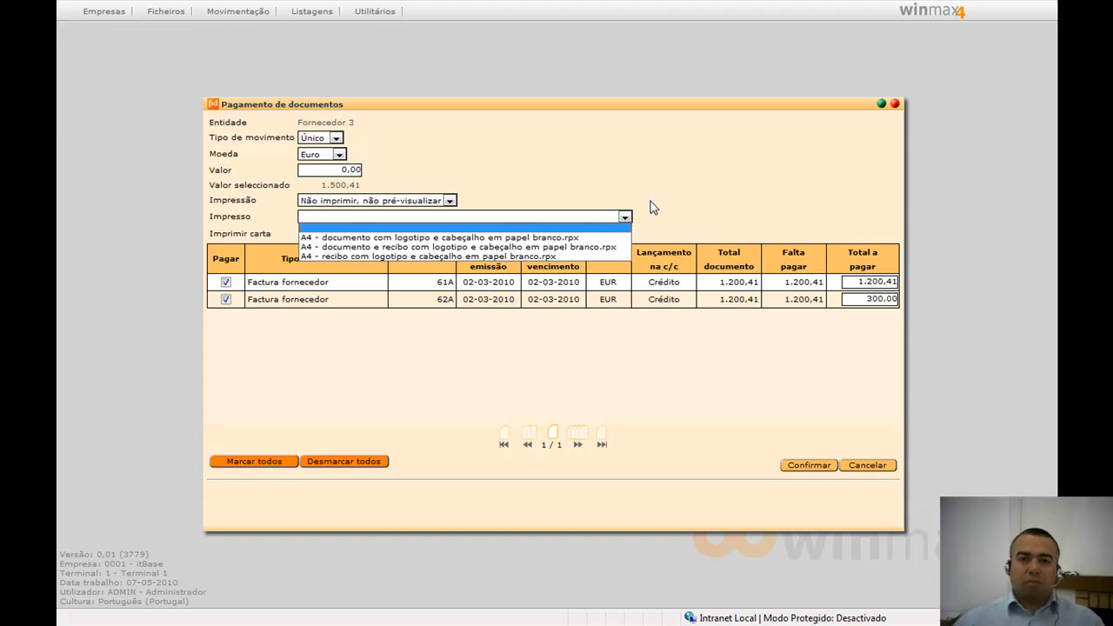
click(654, 207)
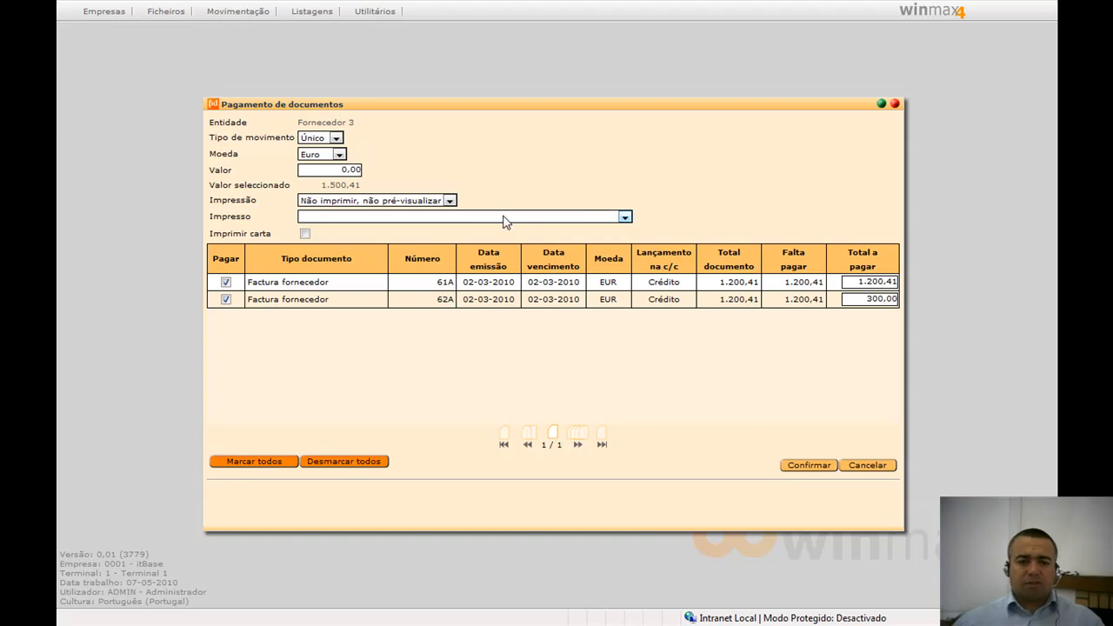
click(800, 469)
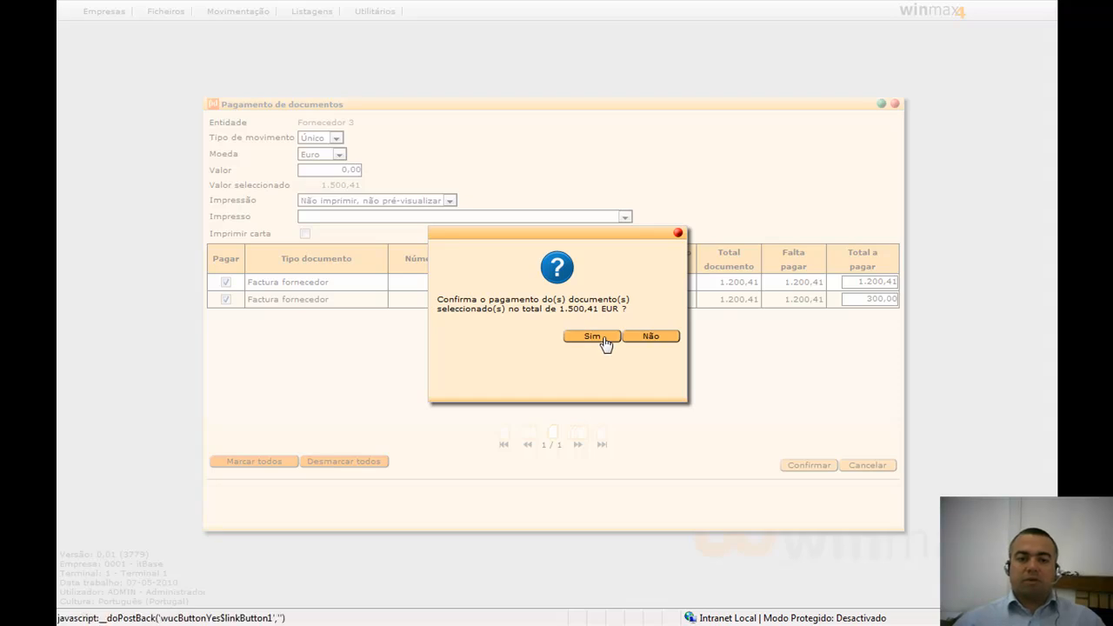
click(592, 337)
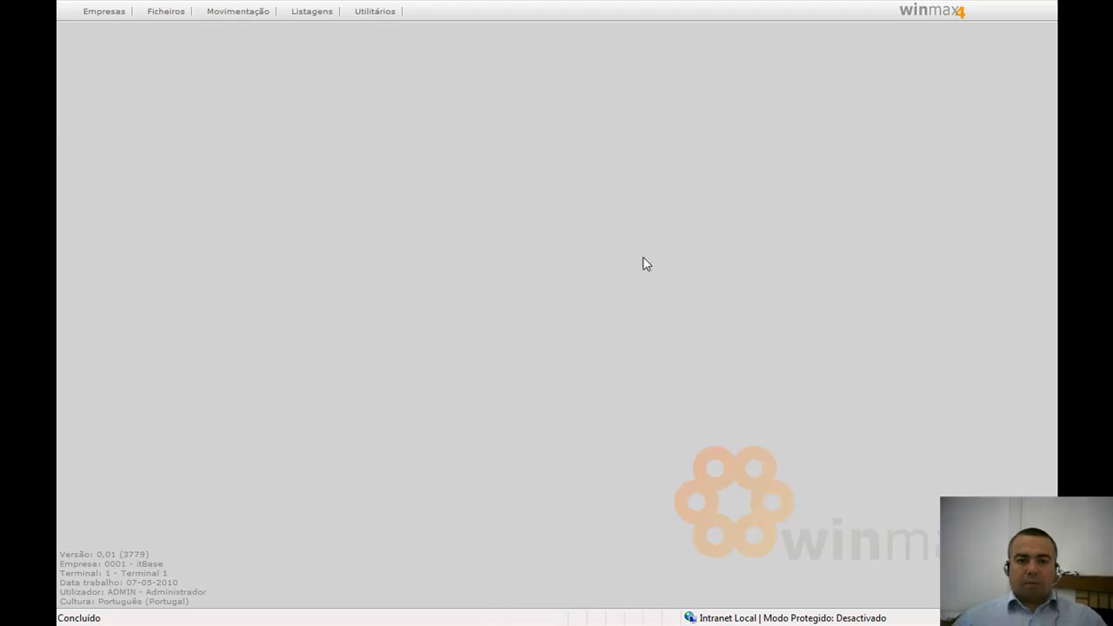
- Open the current account (Contas-correntes) of Fornecedor 3
click(241, 12)
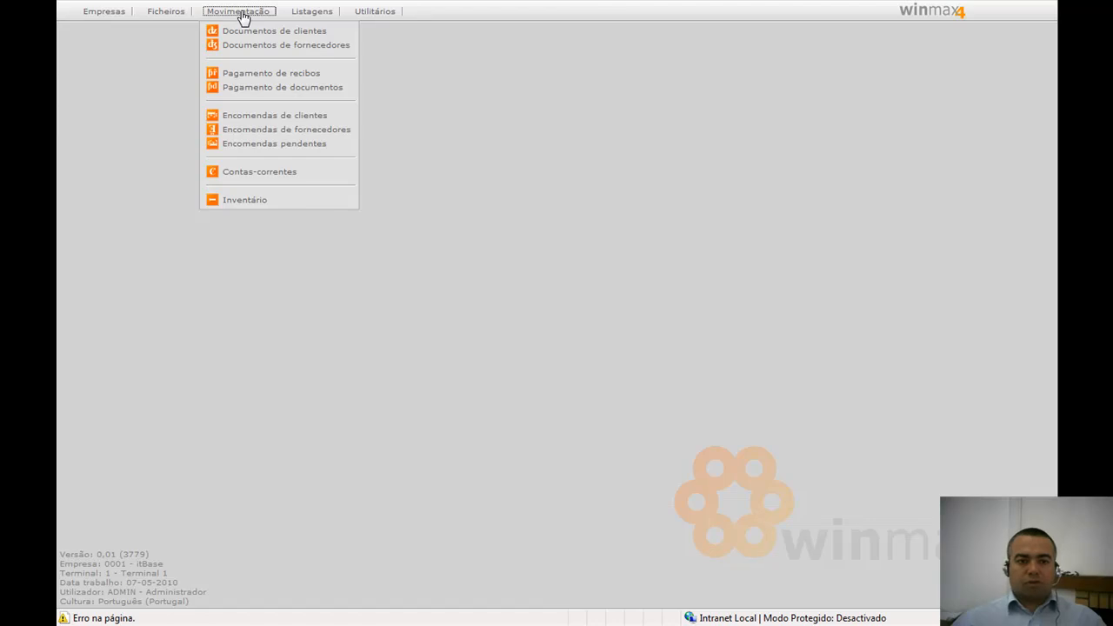
click(251, 175)
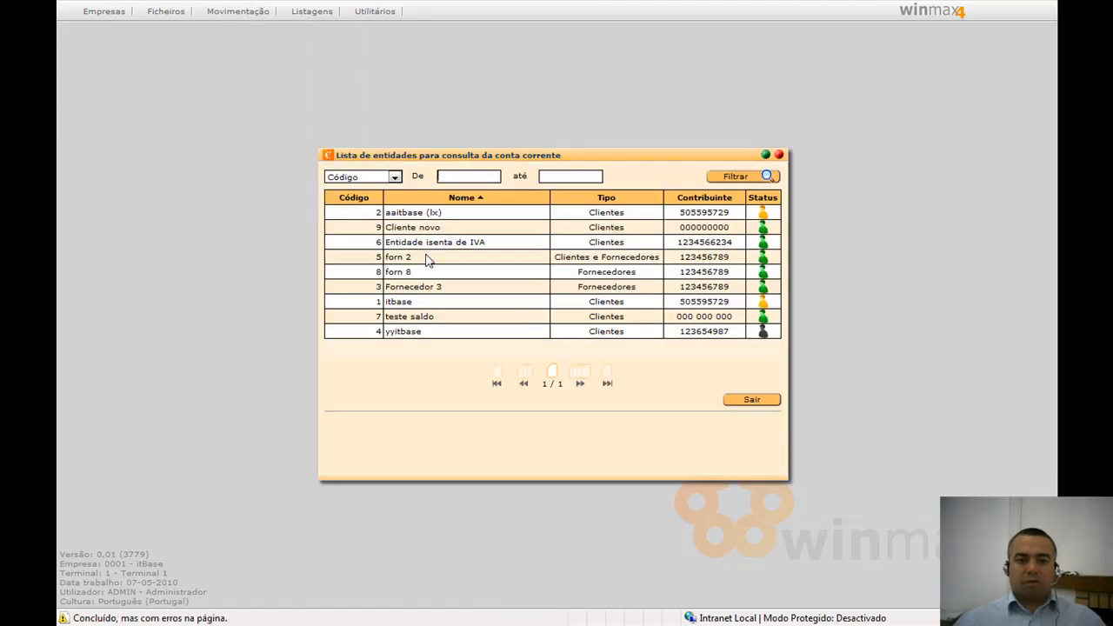
double_click(422, 287)
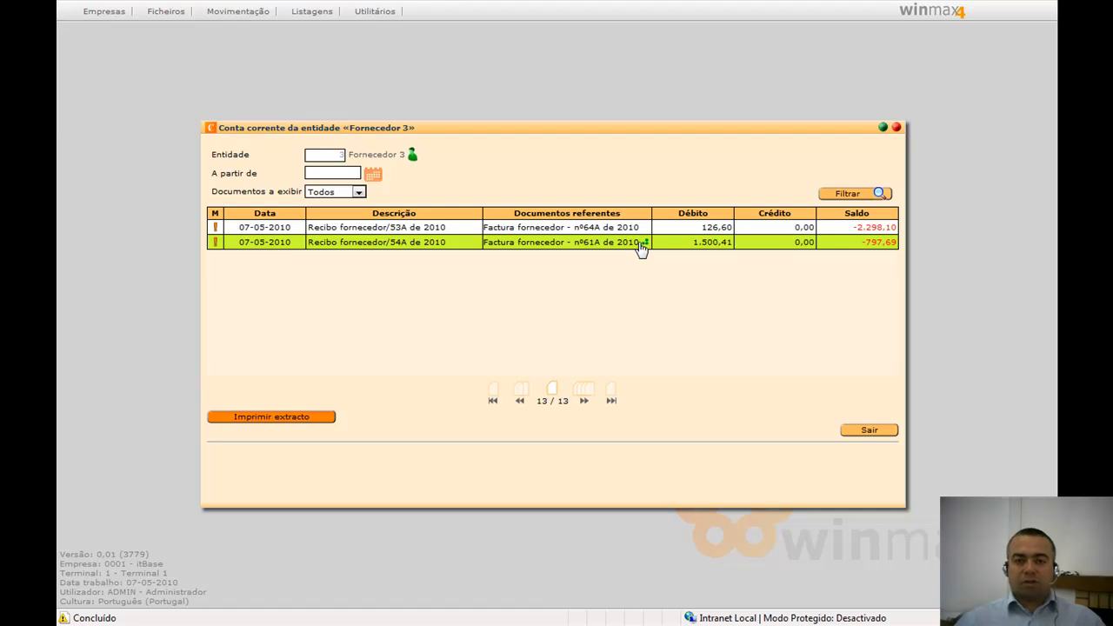
- Examine the last pages of the current account for the payment receipt and the status of invoices 61A and 62A, and close the account
click(518, 396)
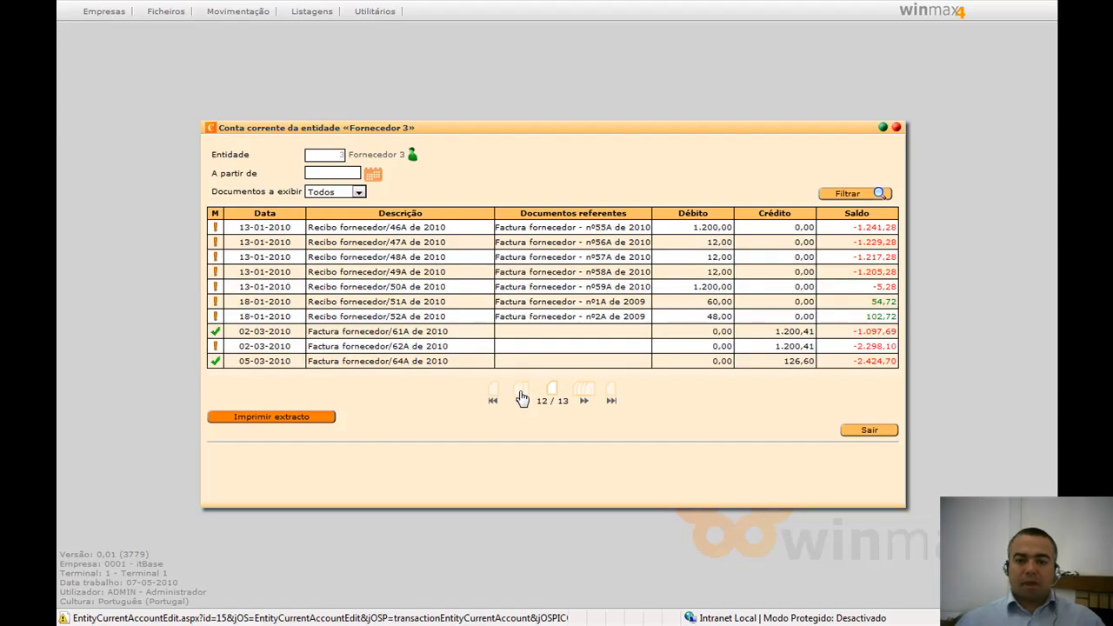
click(522, 397)
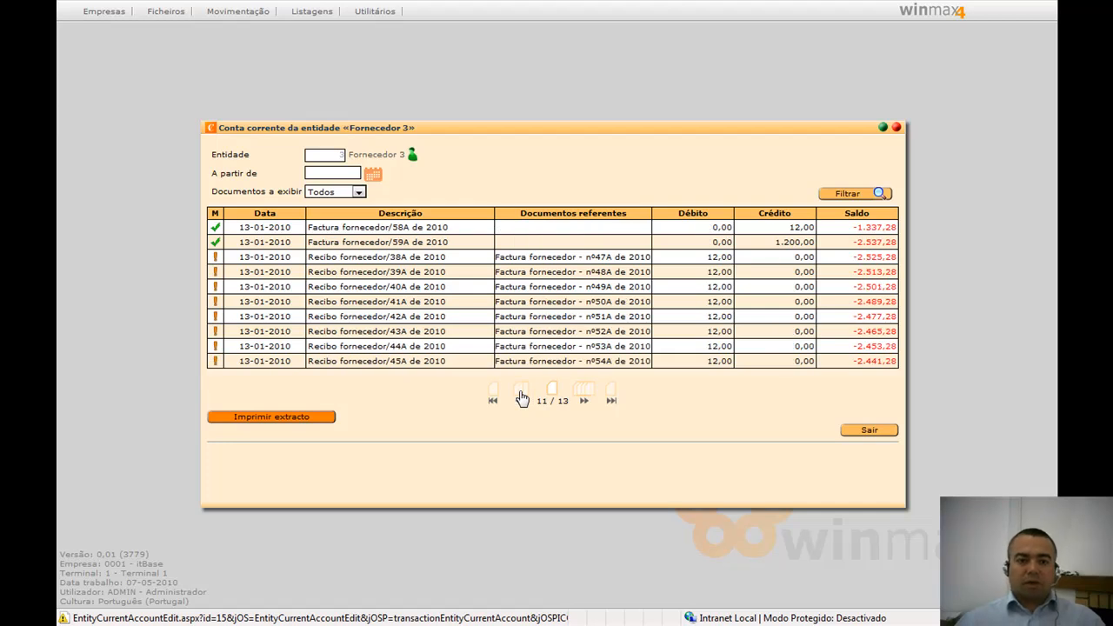
click(582, 396)
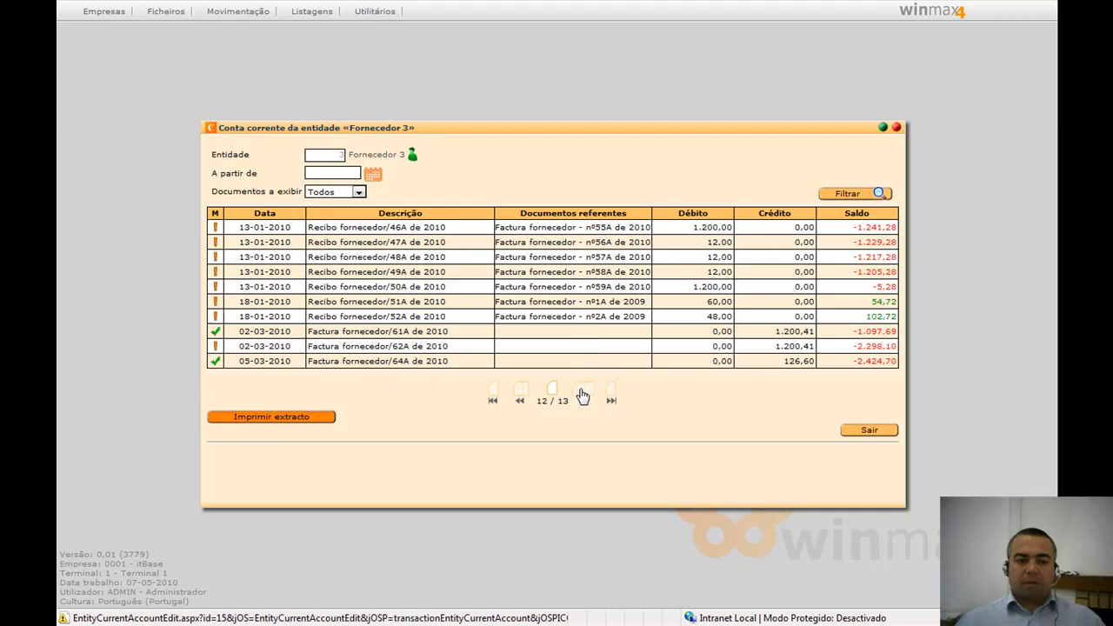
click(583, 396)
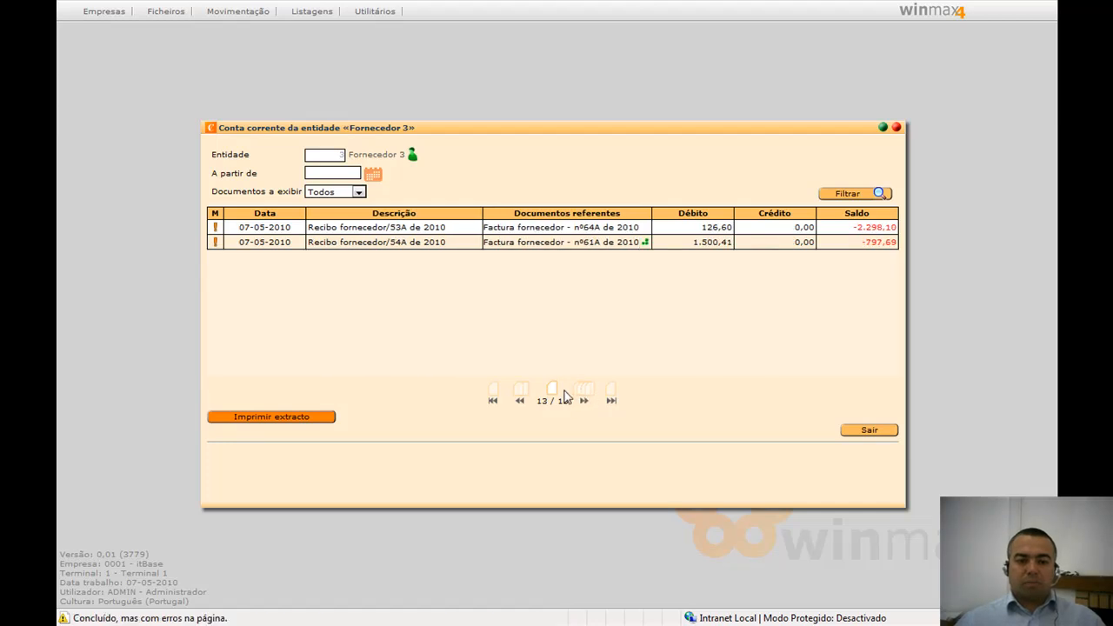
click(522, 400)
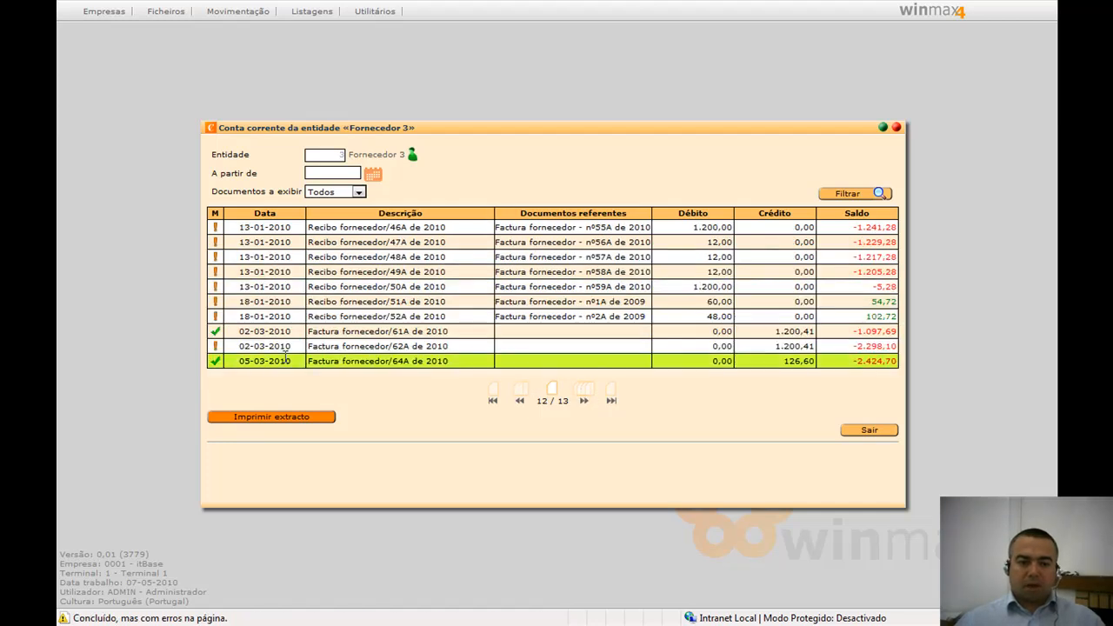
mouse_move(215, 365)
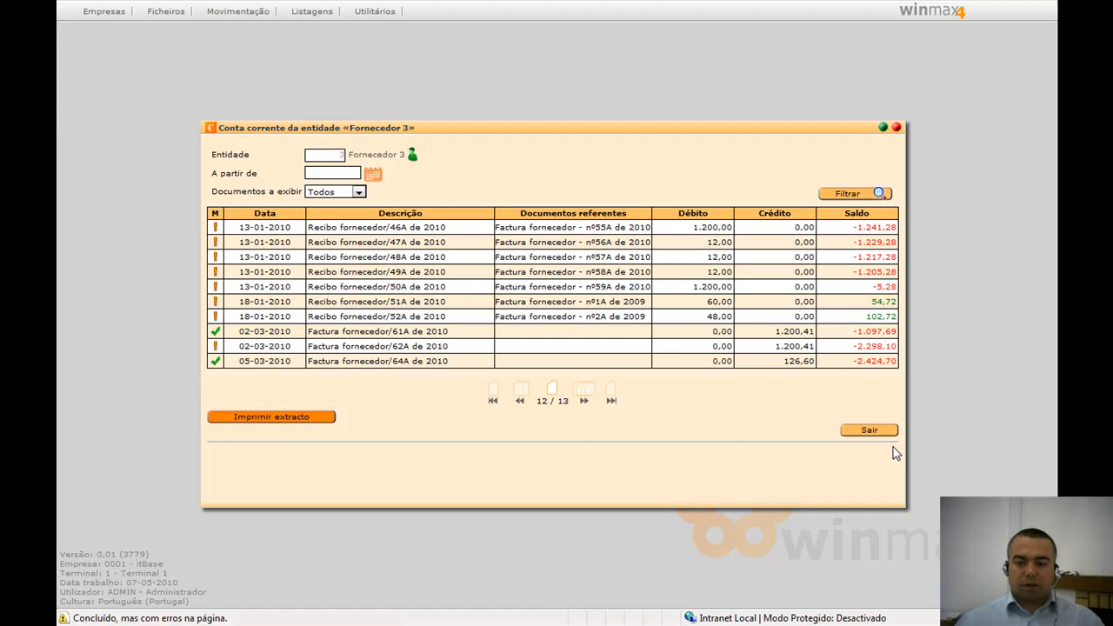
click(870, 431)
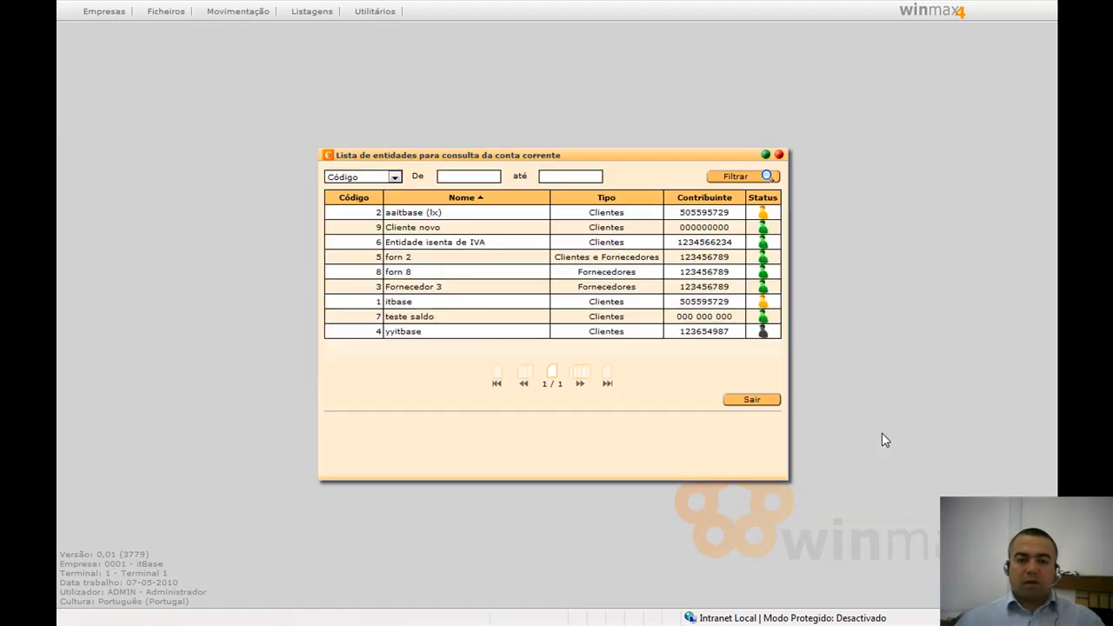
- Close the current-account entity list and list the outstanding documents of Cliente novo in document payment (Pagamento de documentos), keeping the default filters
click(749, 401)
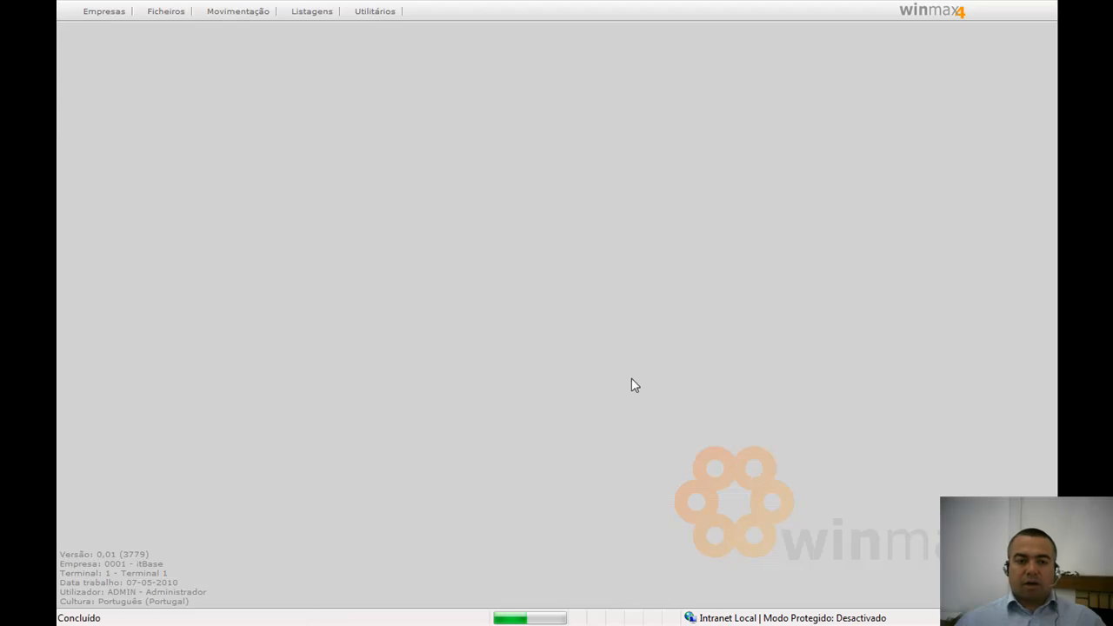
click(240, 12)
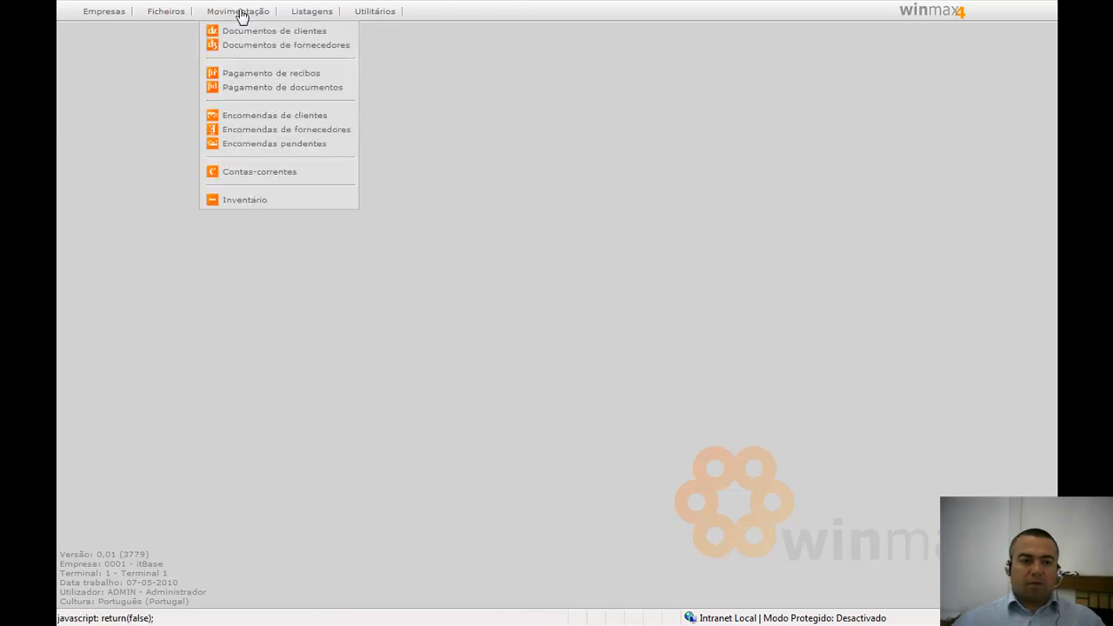
click(253, 92)
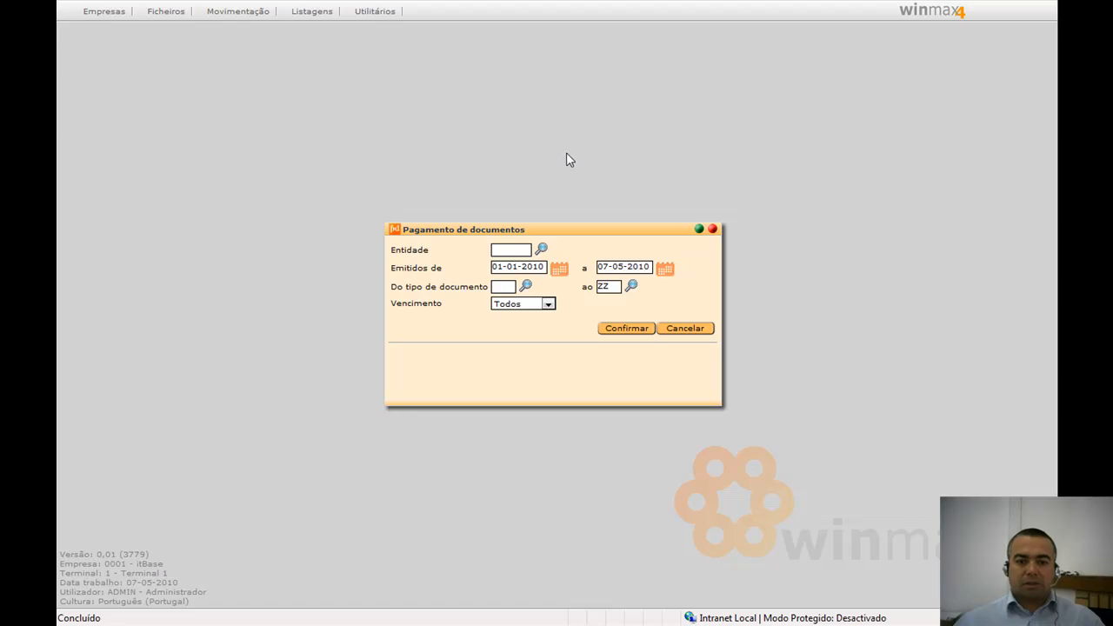
click(542, 249)
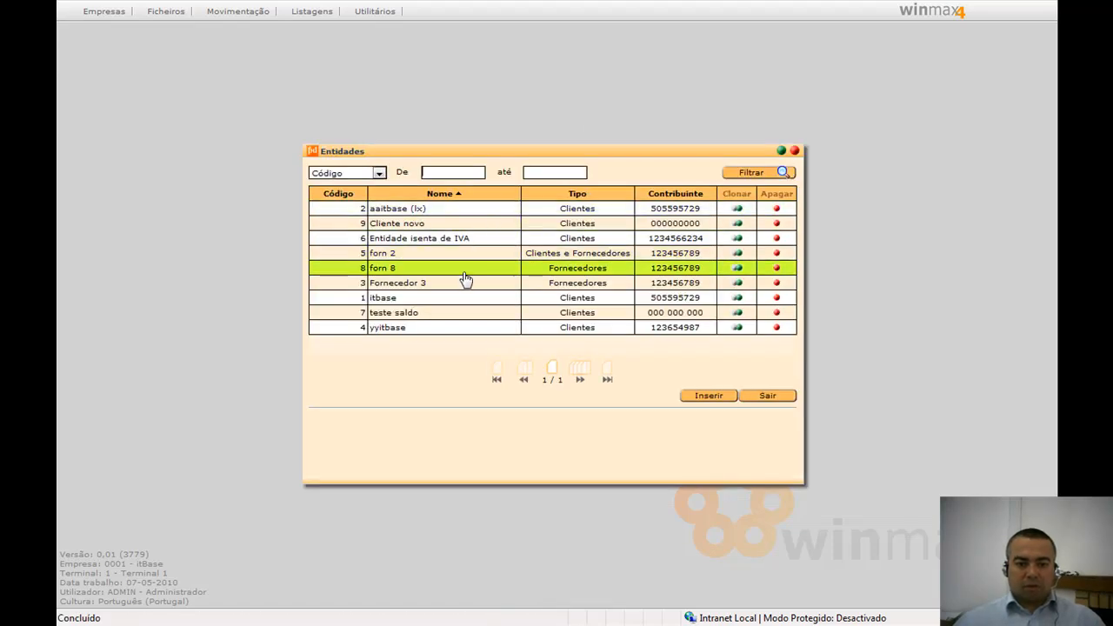
click(464, 228)
click(626, 330)
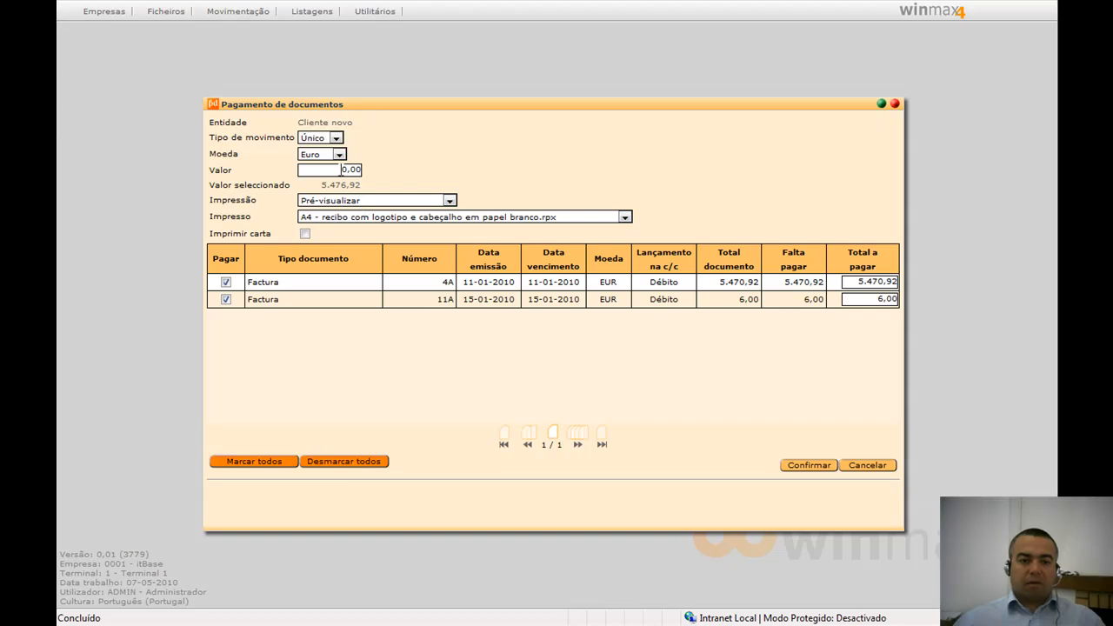
- Set the payment's overall value (Valor) to 2.000,00 so it is distributed over the pending invoices
click(339, 169)
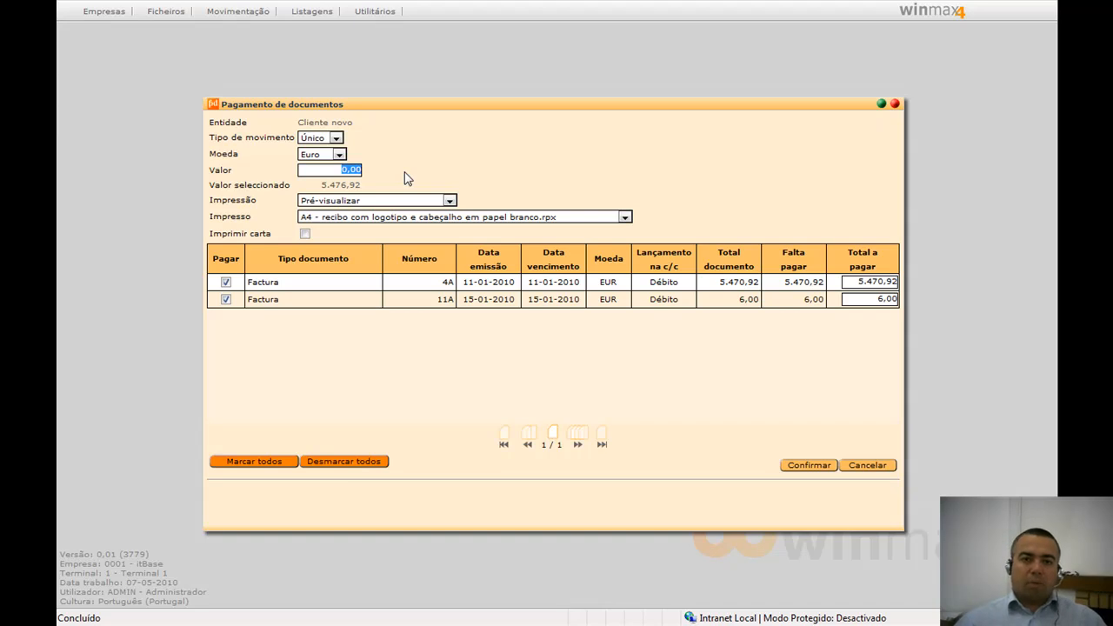
text(2.00)
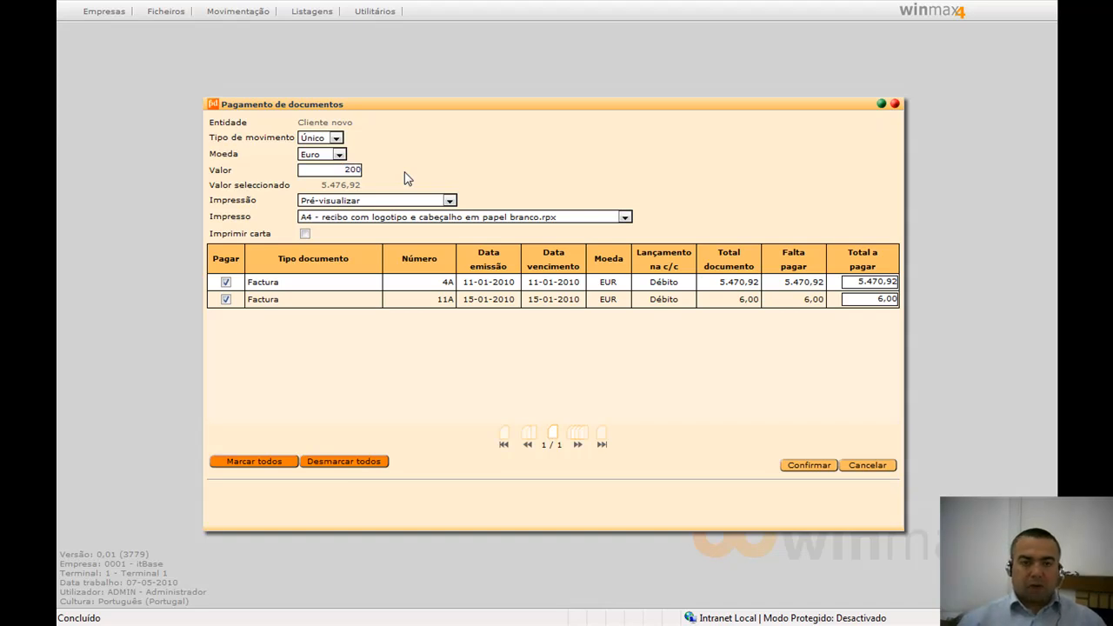
text(0)
key(Tab)
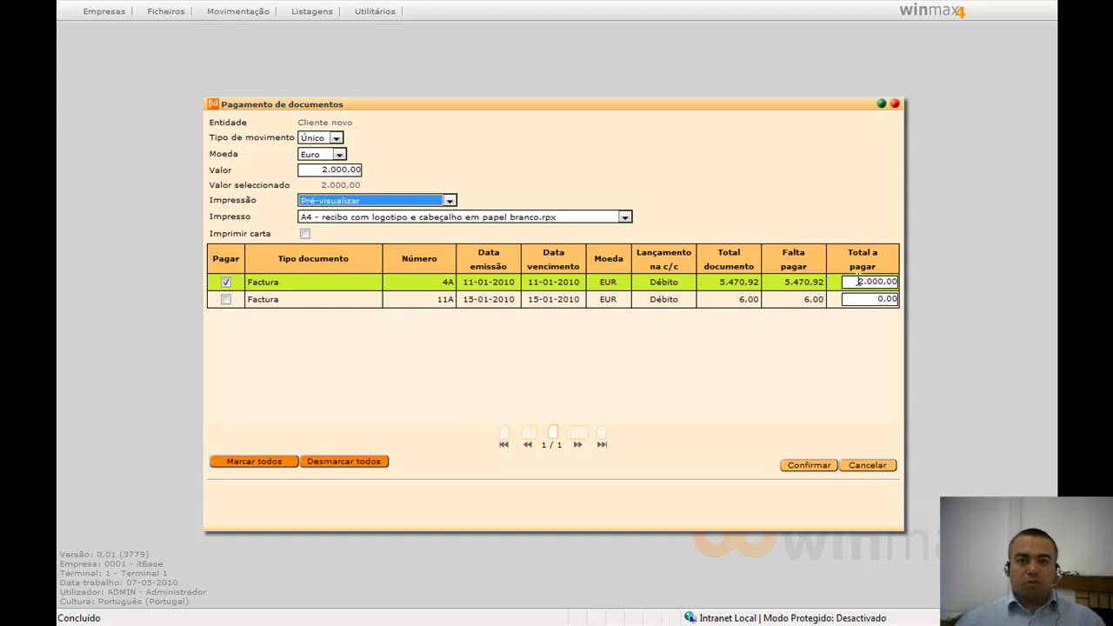
- Reset the payment's overall value (Valor) to 0,00
drag(319, 169, 422, 176)
key(BackSpace)
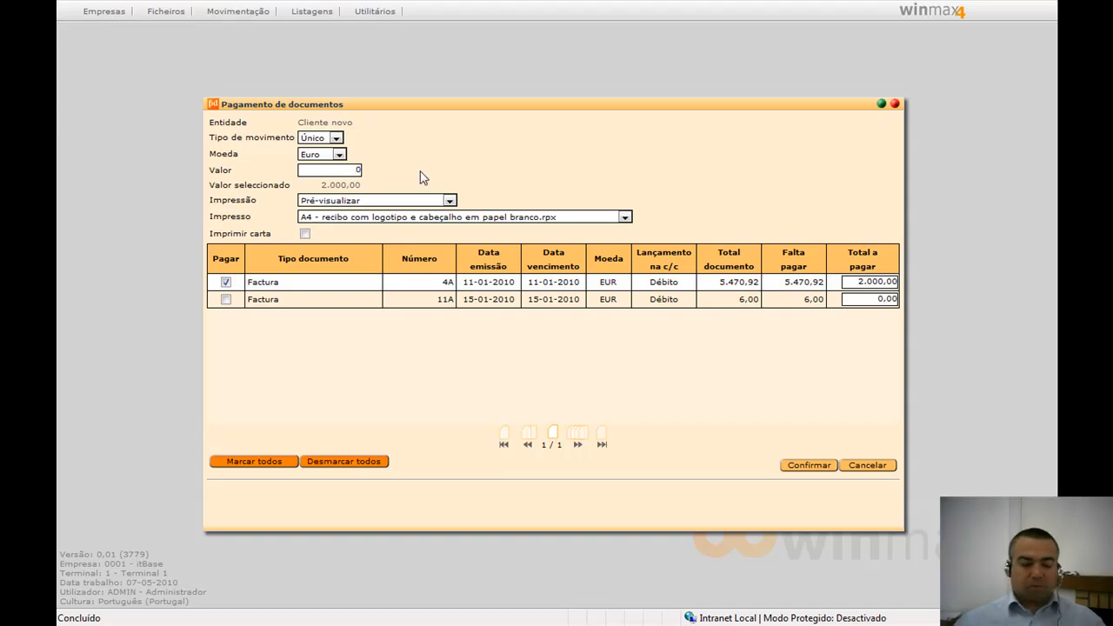
key(Tab)
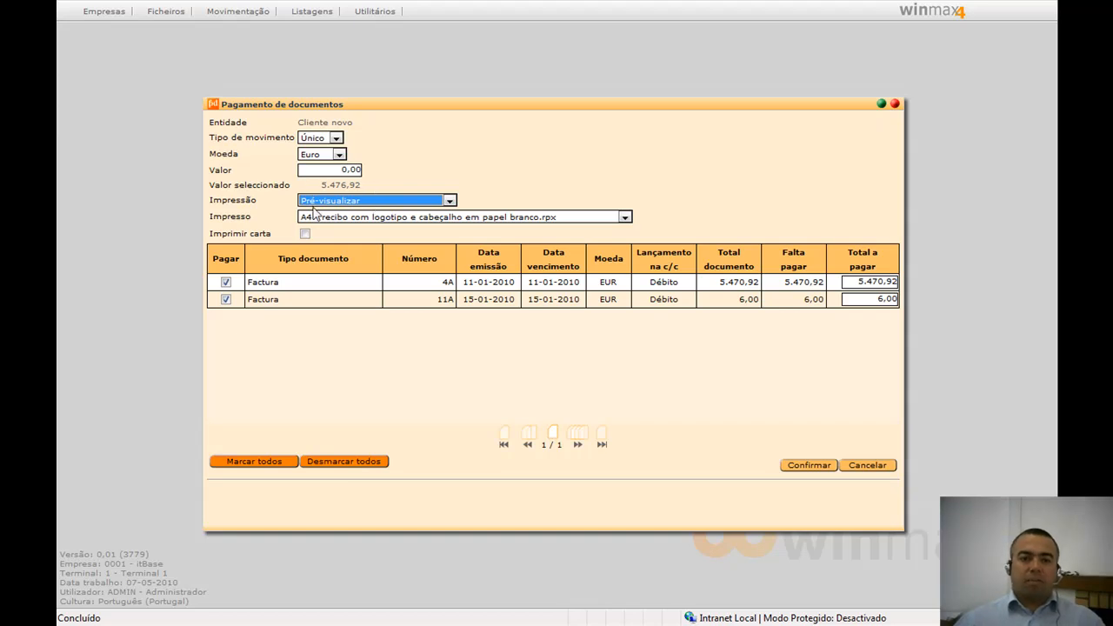
- Keep Pré-visualizar and the form "A4 - recibo com logotipo e cabeçalho em papel branco.rpx", confirm payment of invoices 4A and 11A, and close the preview
click(358, 205)
click(357, 205)
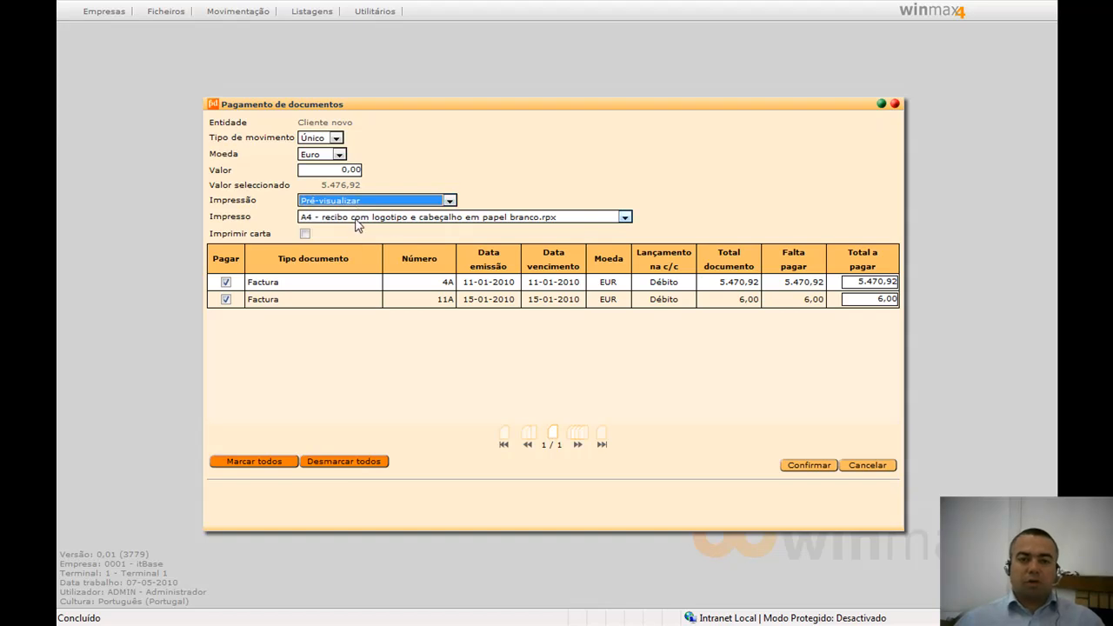
click(419, 219)
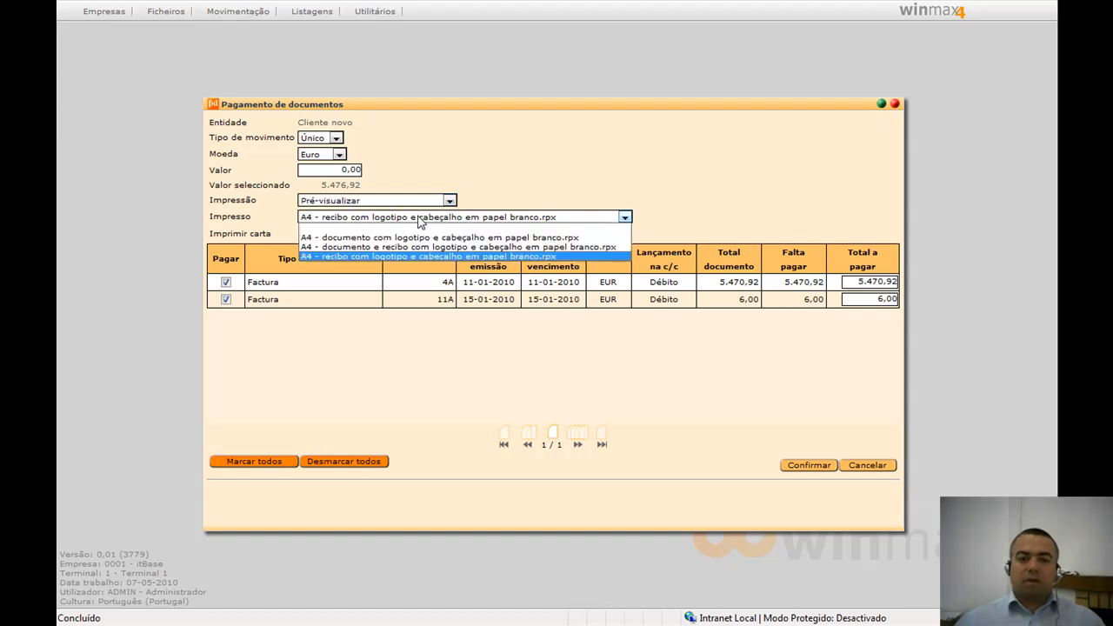
click(419, 219)
click(818, 467)
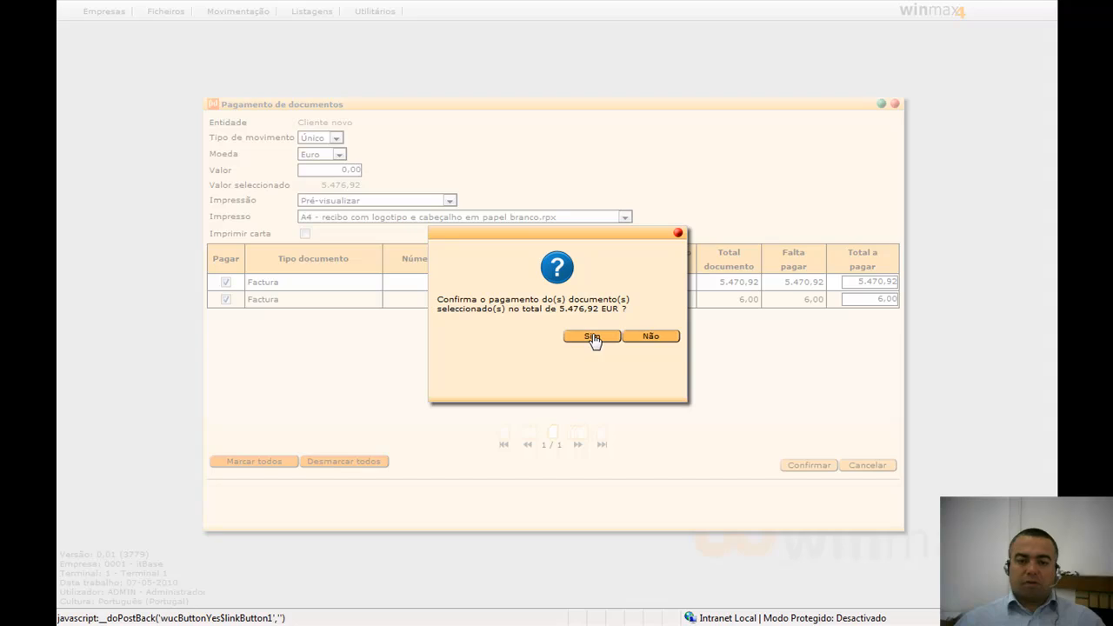
click(591, 336)
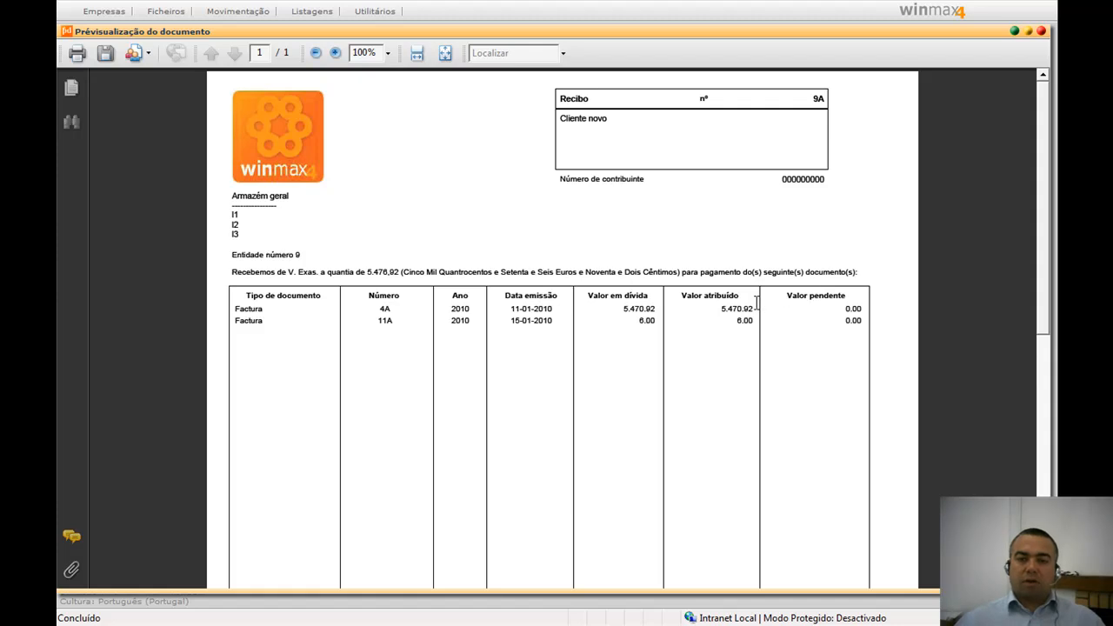
click(1040, 33)
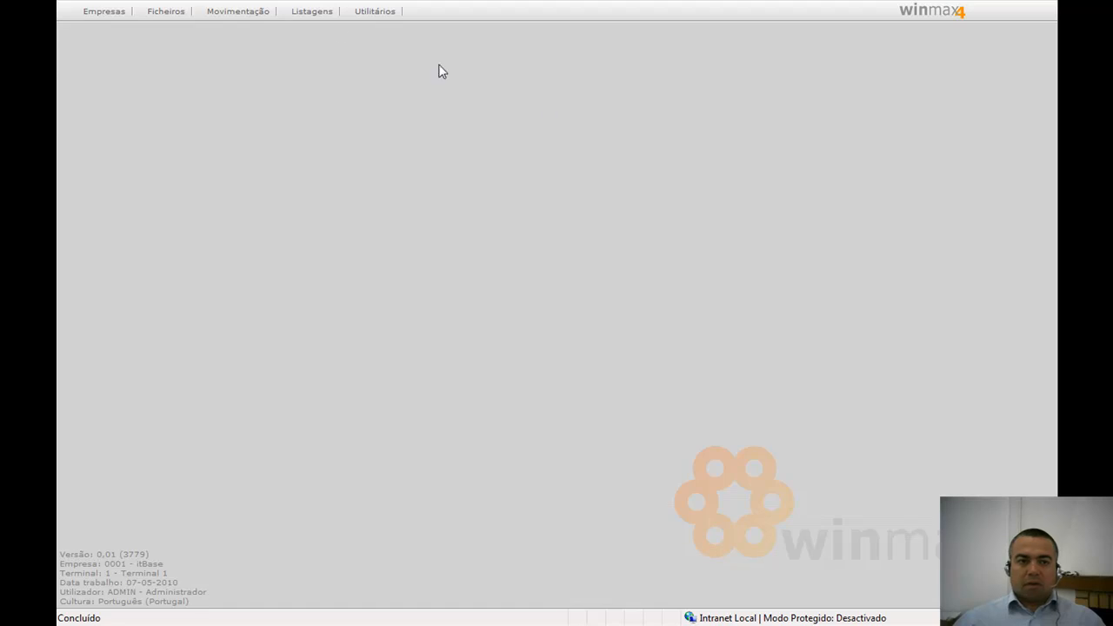
- Check the payment receipt and invoice statuses in the current account (Contas-correntes) of Cliente novo, and close the account and the entity list
mouse_move(248, 10)
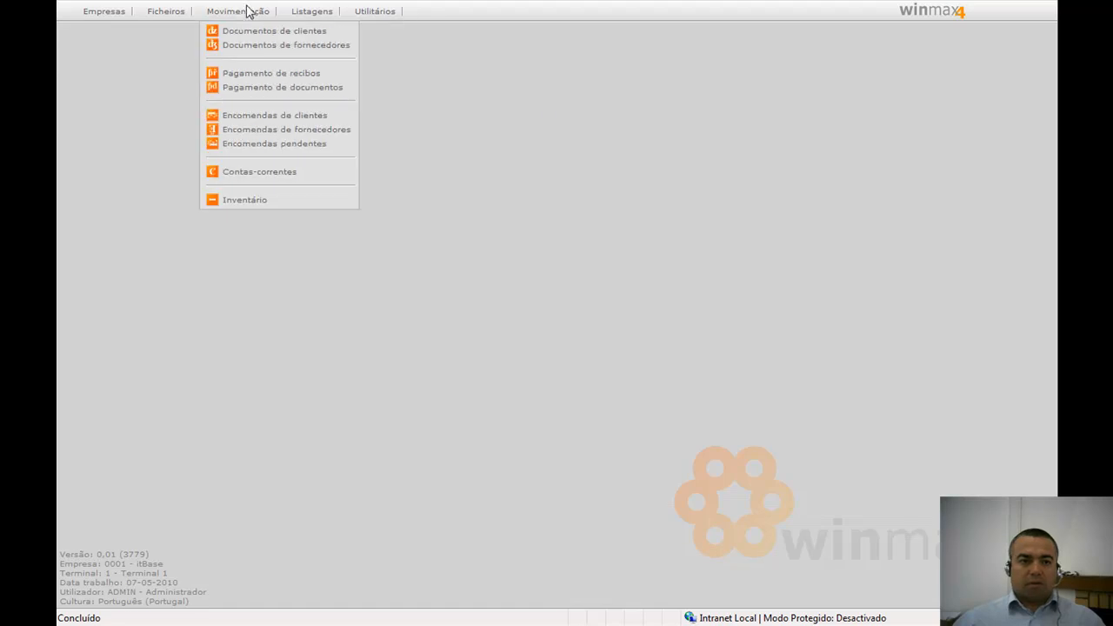
click(244, 174)
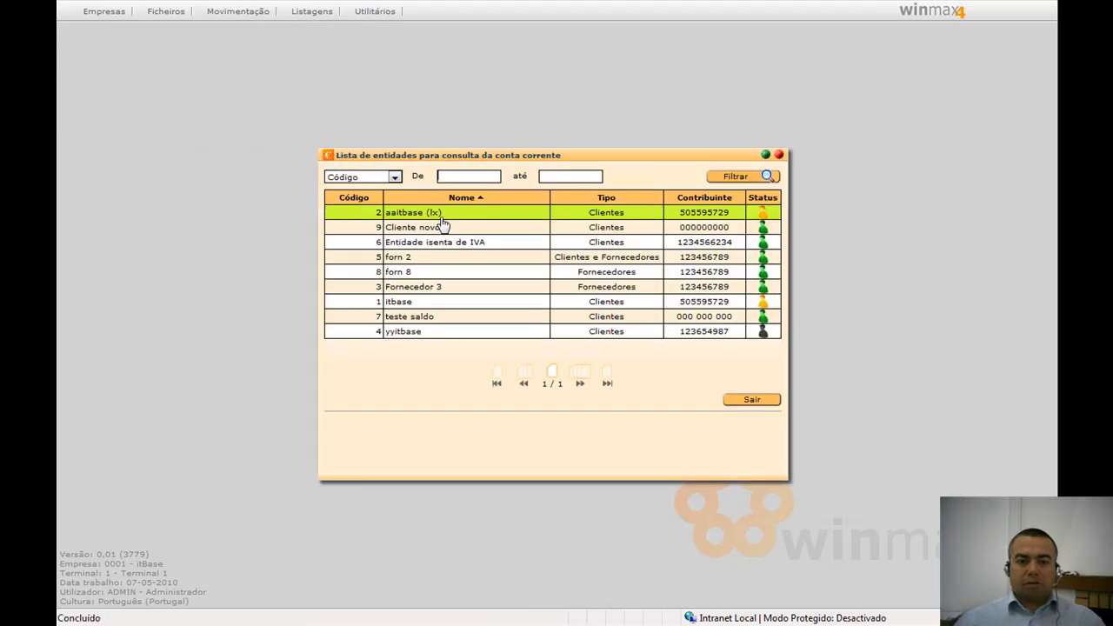
double_click(438, 229)
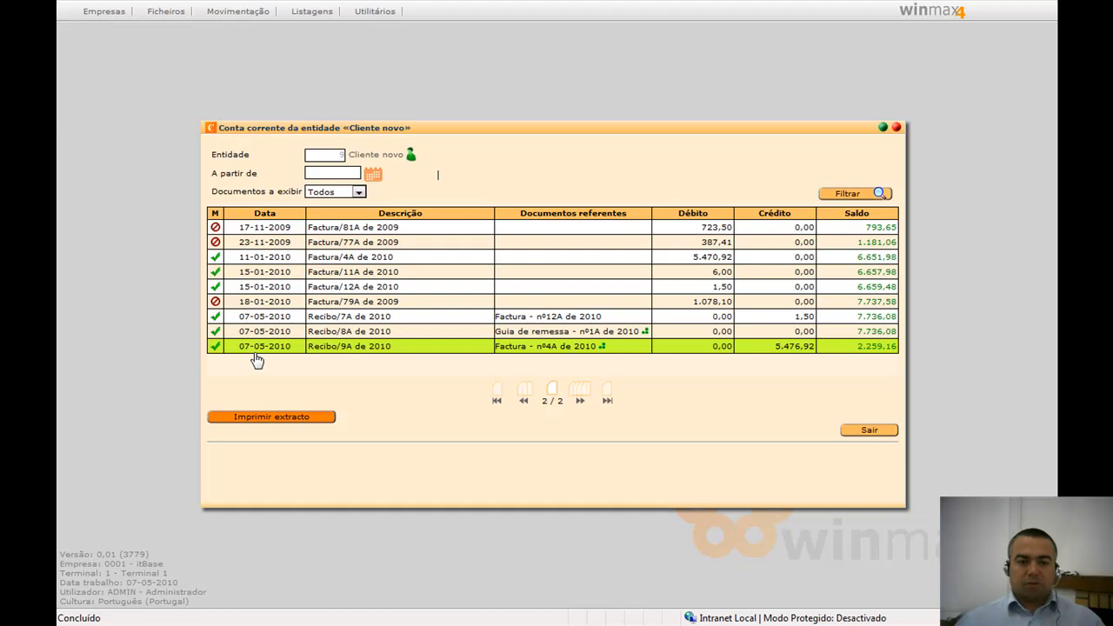
mouse_move(218, 304)
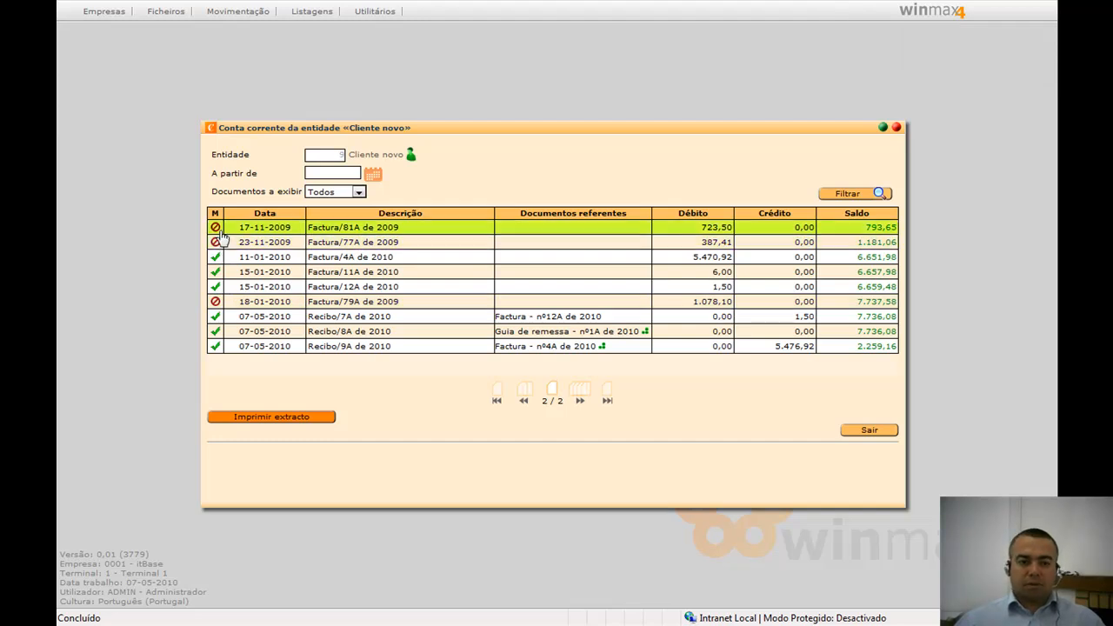
click(893, 432)
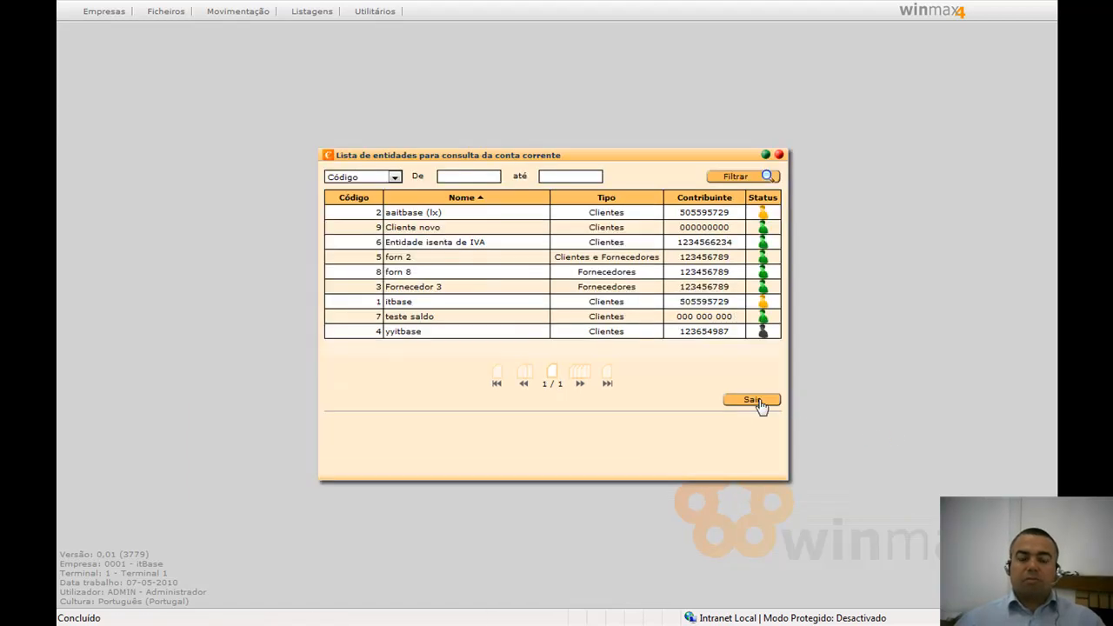
click(758, 401)
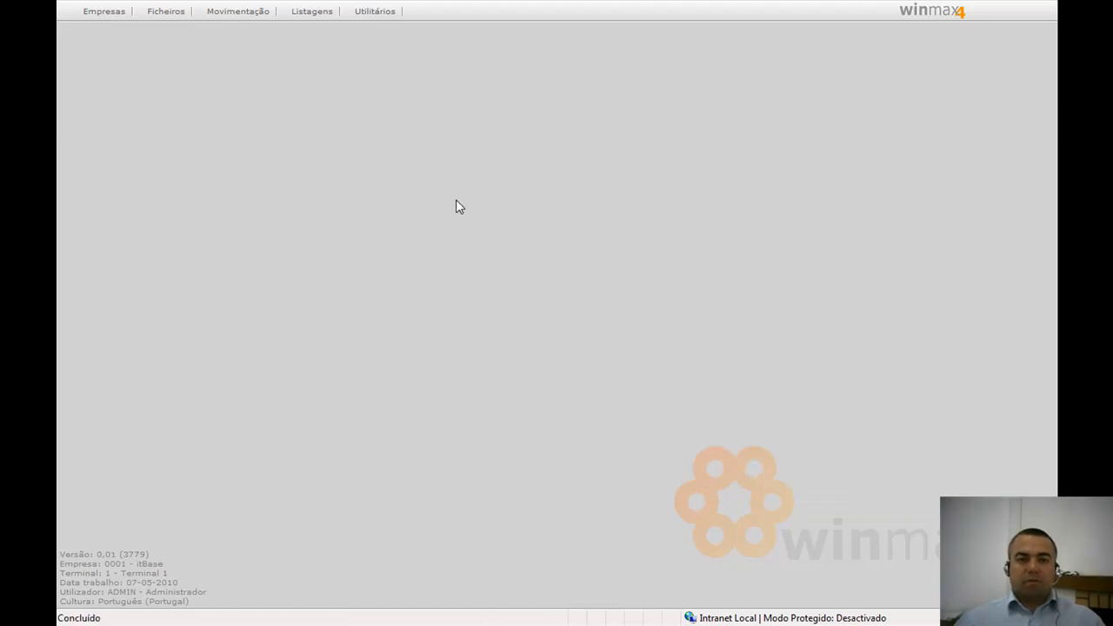